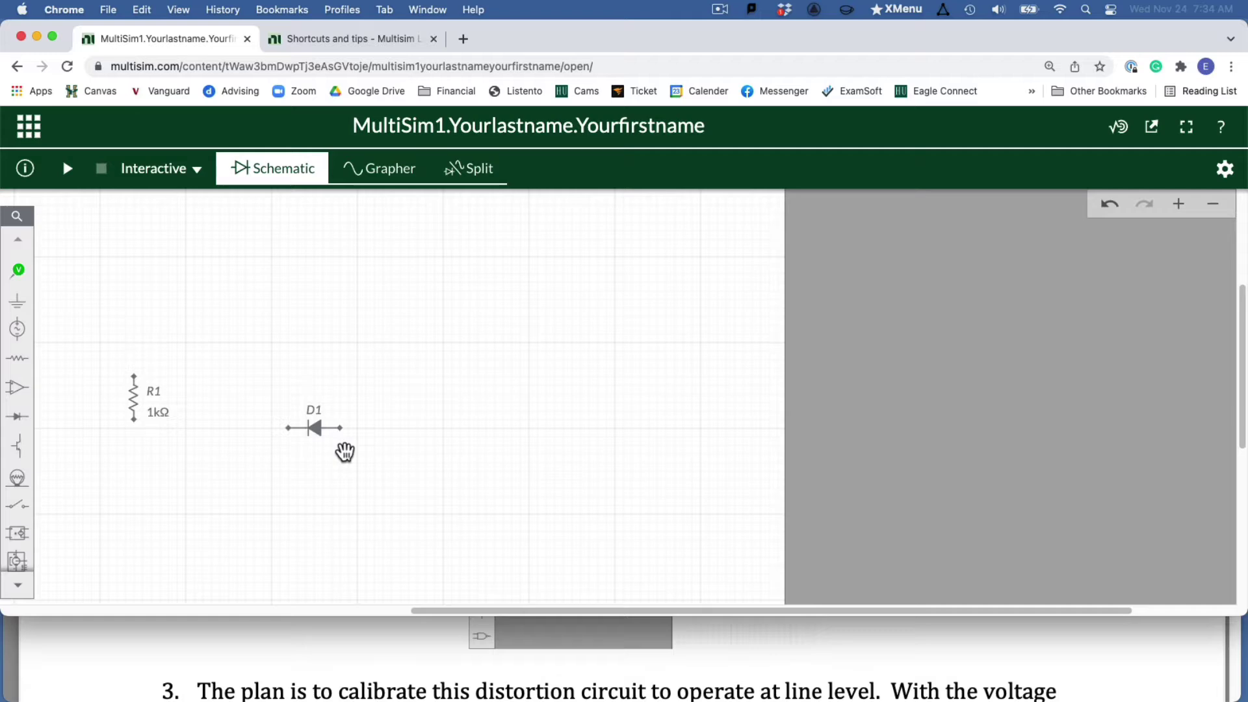
# Select resistor R1 and diode D1 together and delete both from the schematic.
pyautogui.click(316, 428)
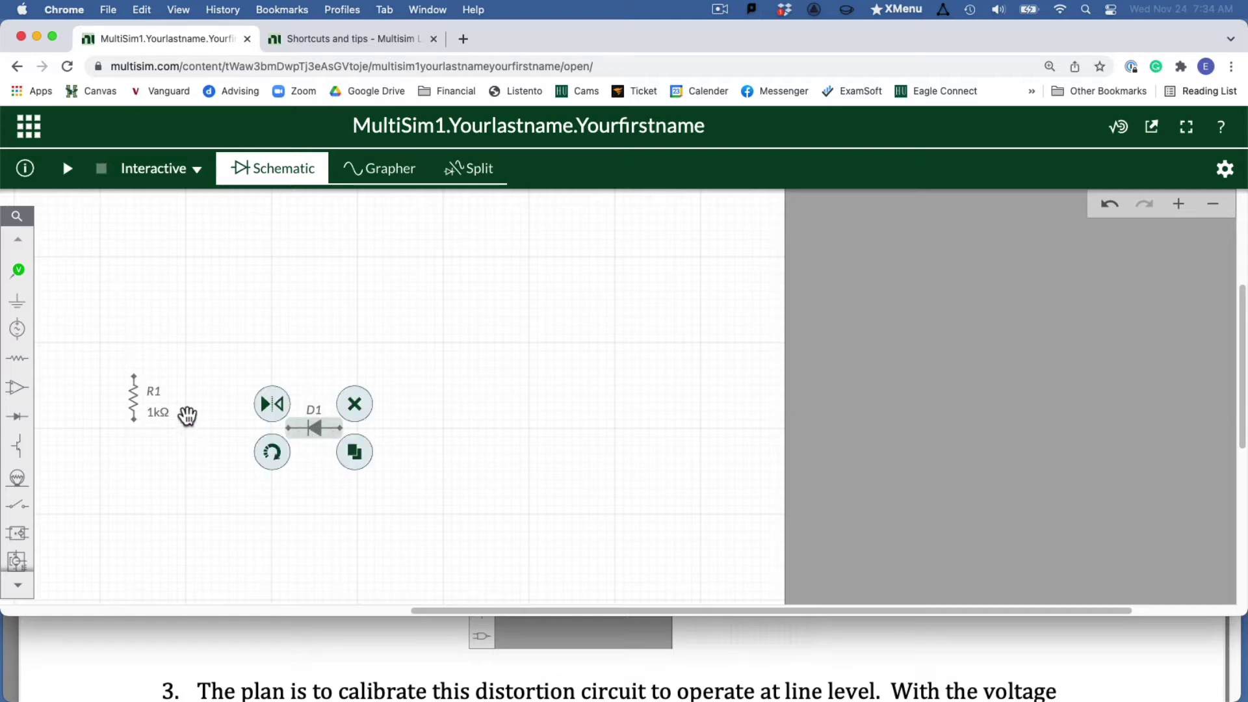
pyautogui.keyDown('shift'); pyautogui.click(144, 392); pyautogui.keyUp('shift')
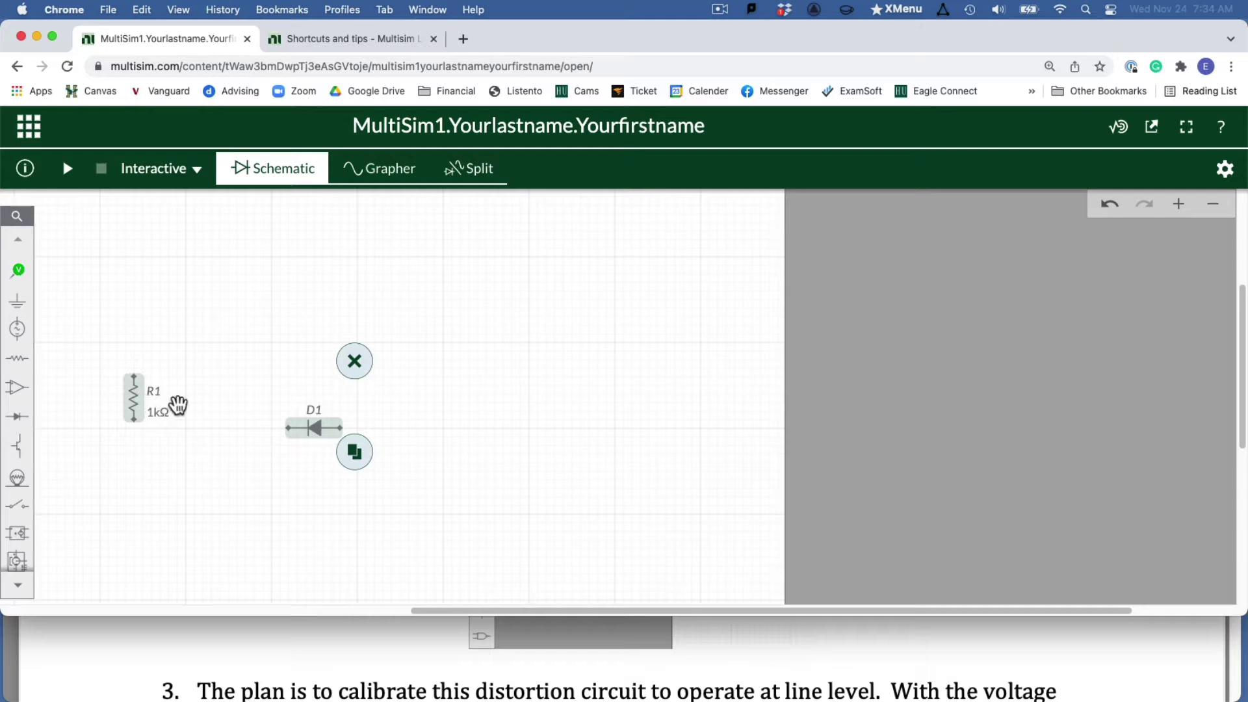
pyautogui.click(356, 510)
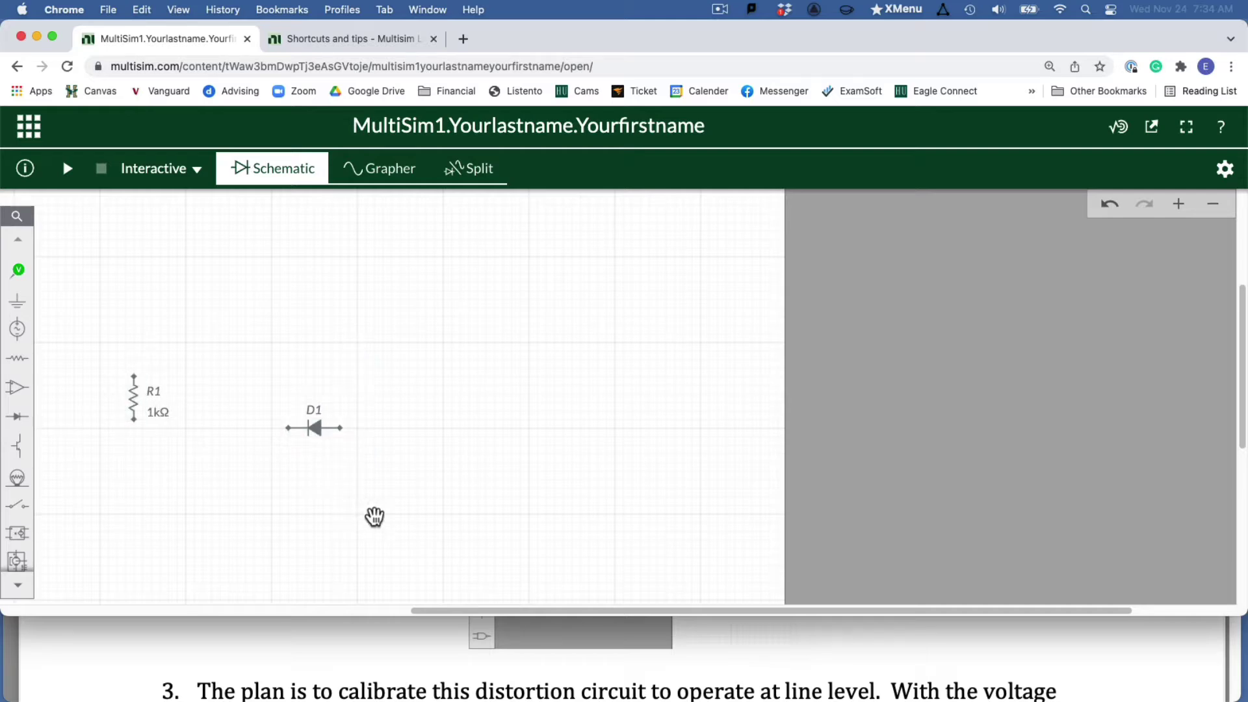
pyautogui.moveTo(461, 532); pyautogui.dragTo(84, 300)
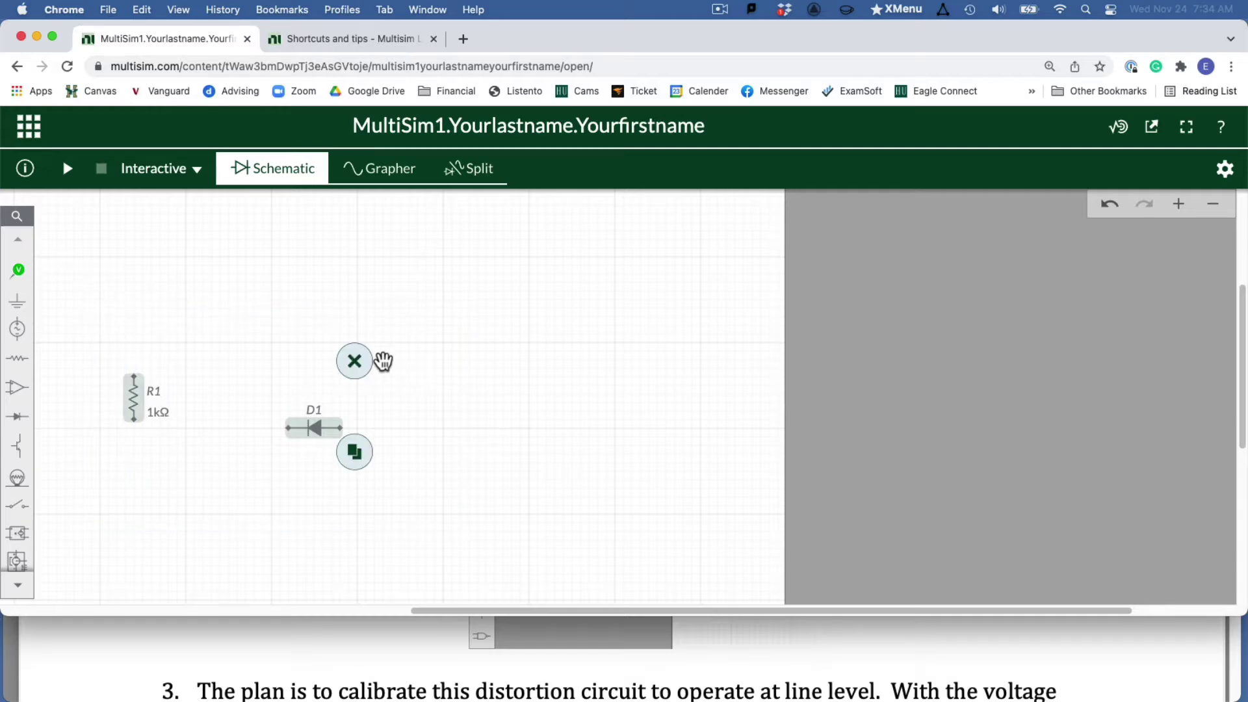
pyautogui.click(355, 362)
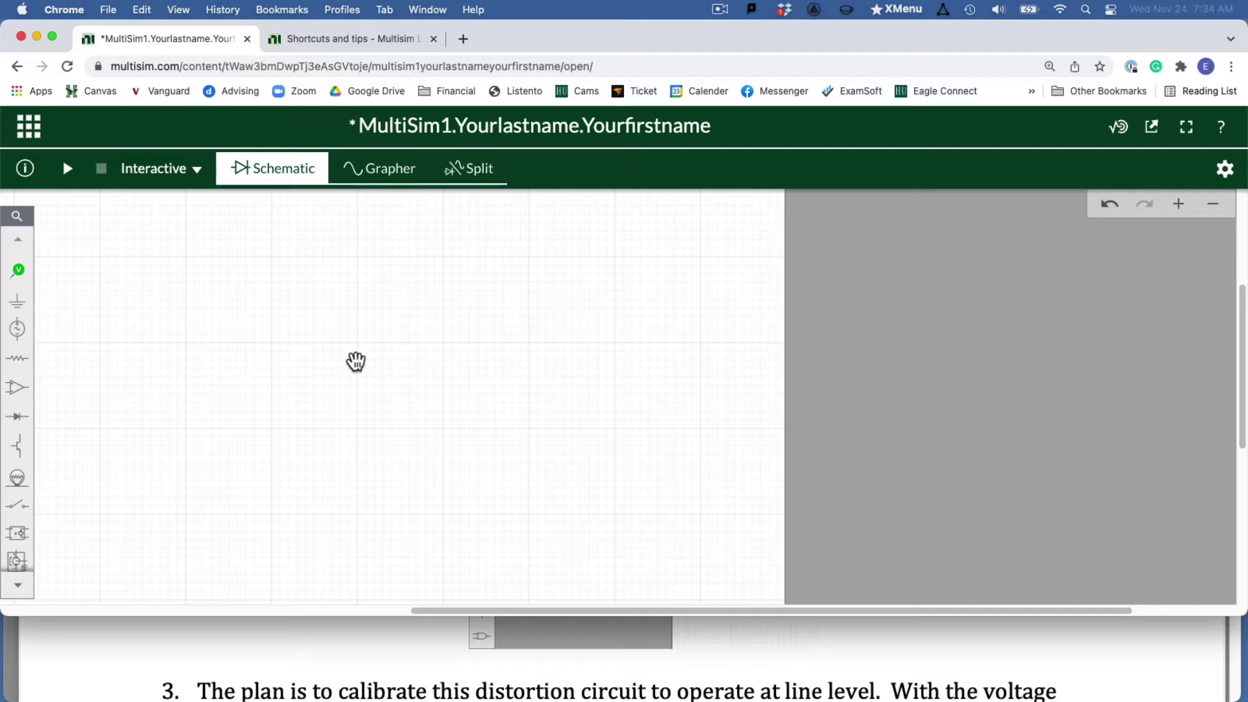
# Place an AC voltage source from the Sources group on the schematic page.
pyautogui.click(22, 327)
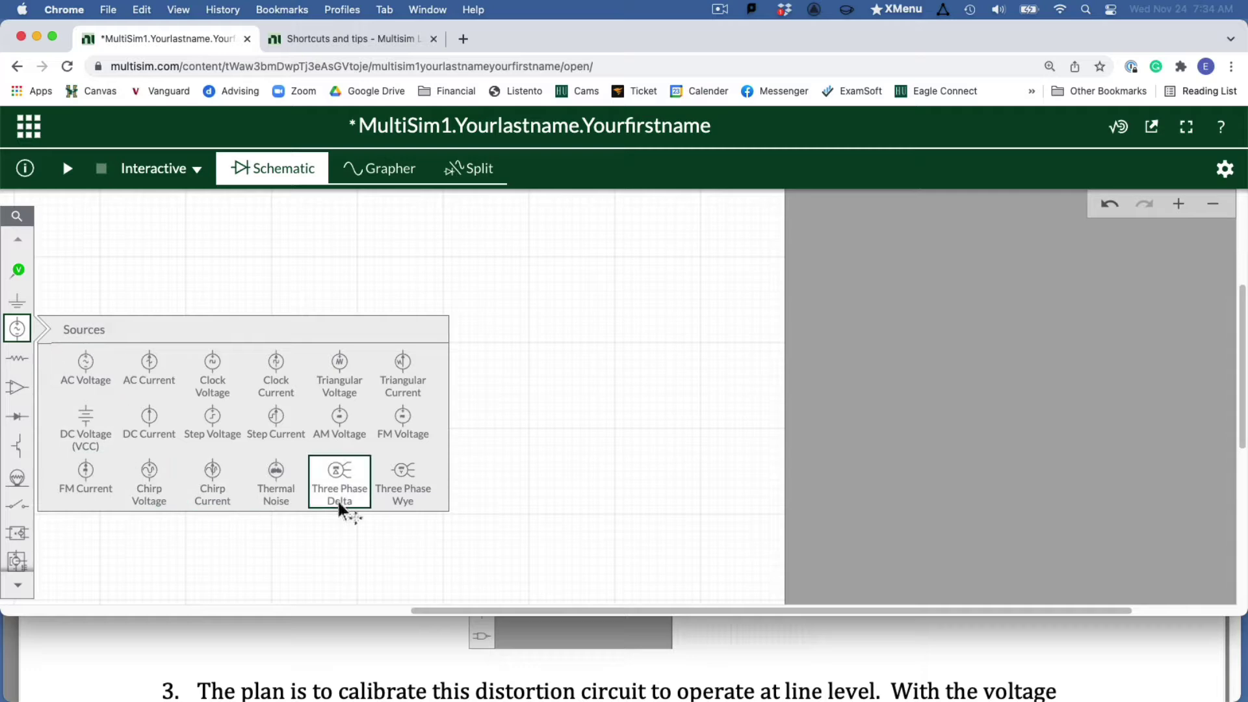
pyautogui.click(83, 377)
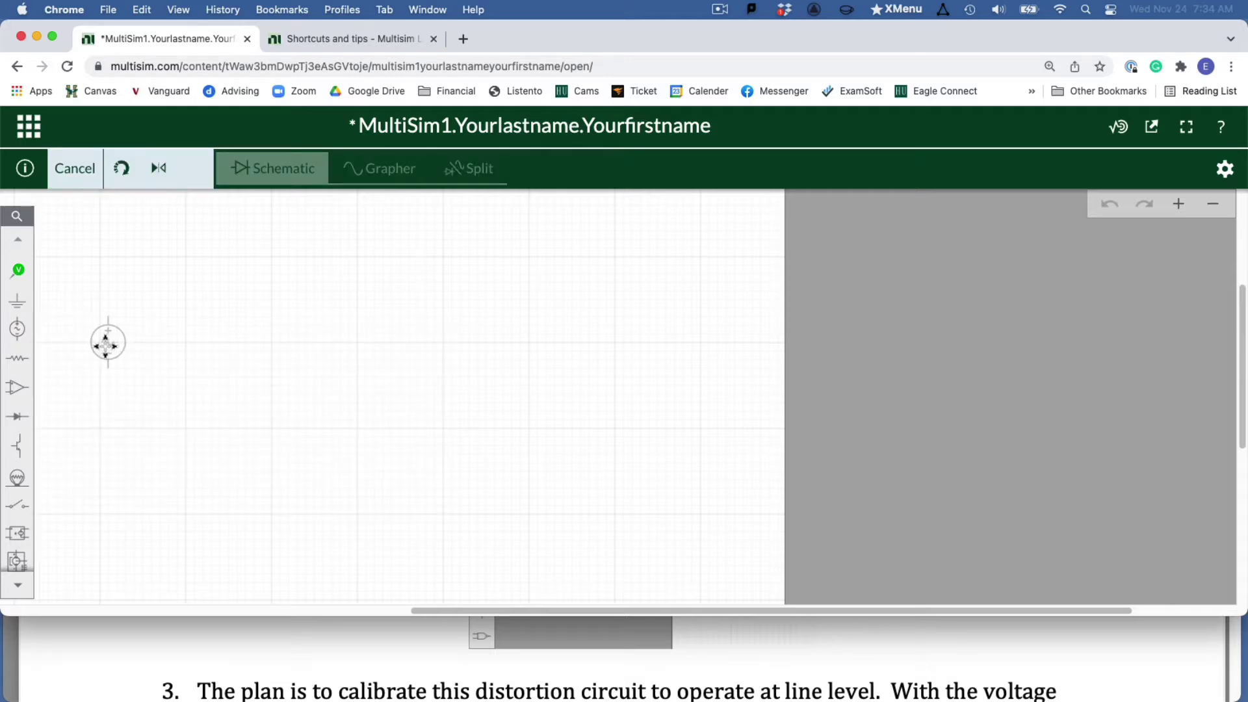
pyautogui.click(108, 343)
# Move the AC voltage source V1 close to the left edge of the schematic page.
pyautogui.moveTo(447, 611); pyautogui.dragTo(219, 614)
pyautogui.scroll(5, 489, 341)
pyautogui.scroll(-10, 513, 377)
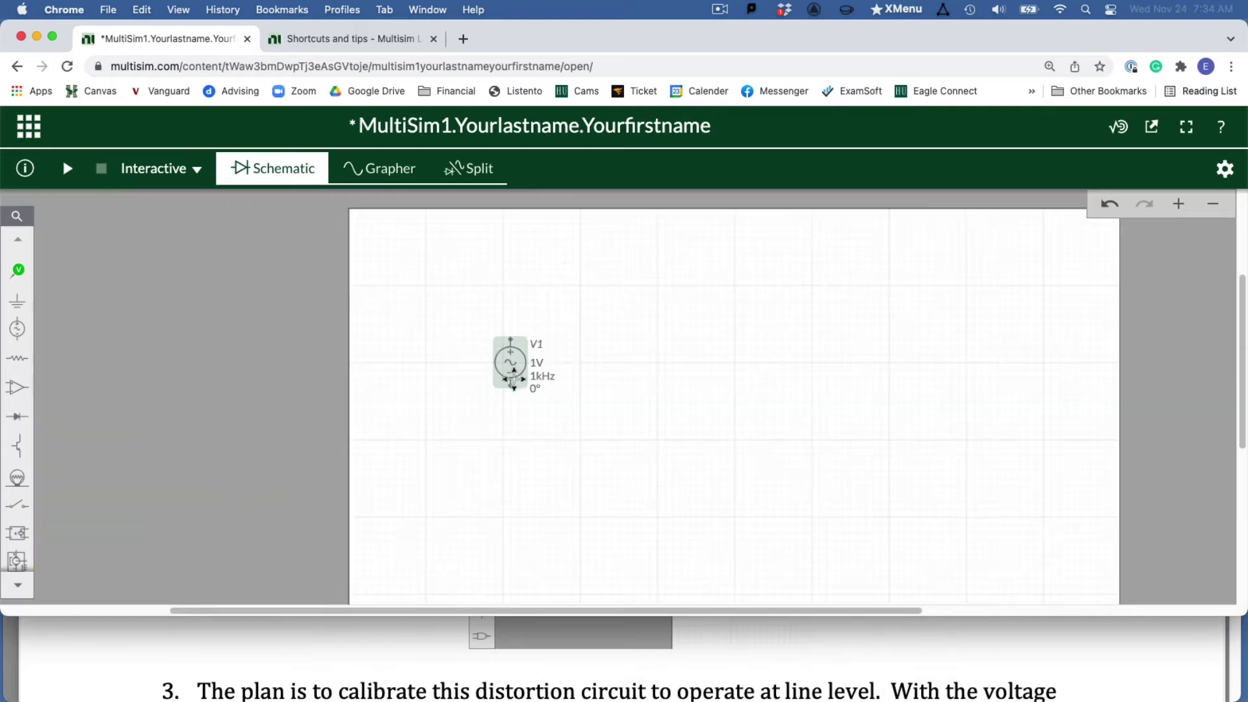
pyautogui.scroll(3, 520, 382)
pyautogui.click(520, 382)
pyautogui.moveTo(509, 365); pyautogui.dragTo(421, 349)
pyautogui.click(541, 376)
pyautogui.scroll(-10, 495, 372)
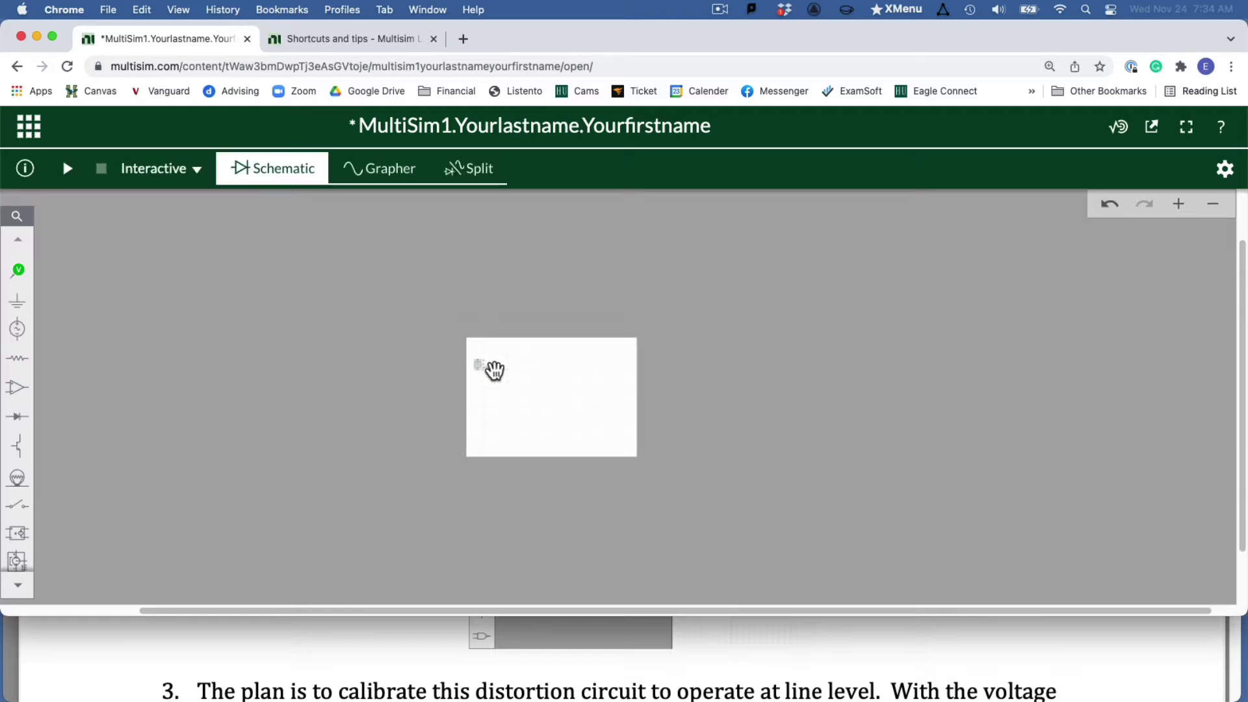
pyautogui.scroll(15, 494, 371)
pyautogui.click(452, 393)
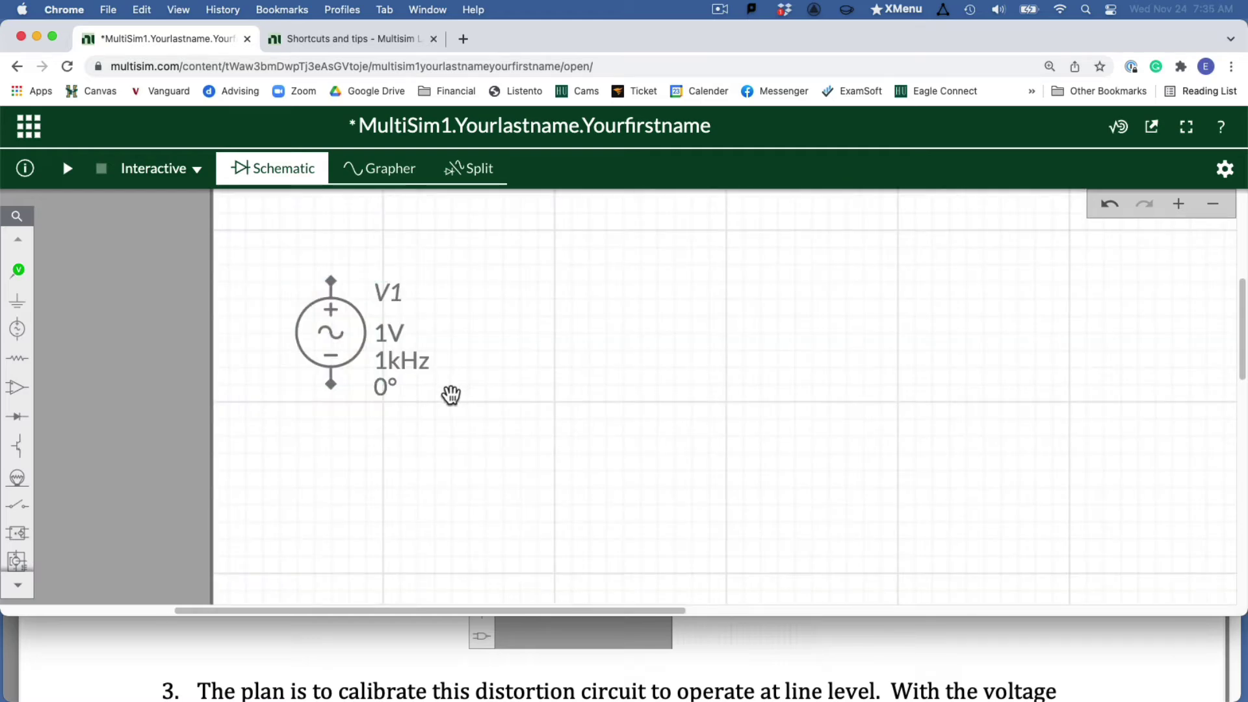
pyautogui.moveTo(340, 321); pyautogui.dragTo(268, 323)
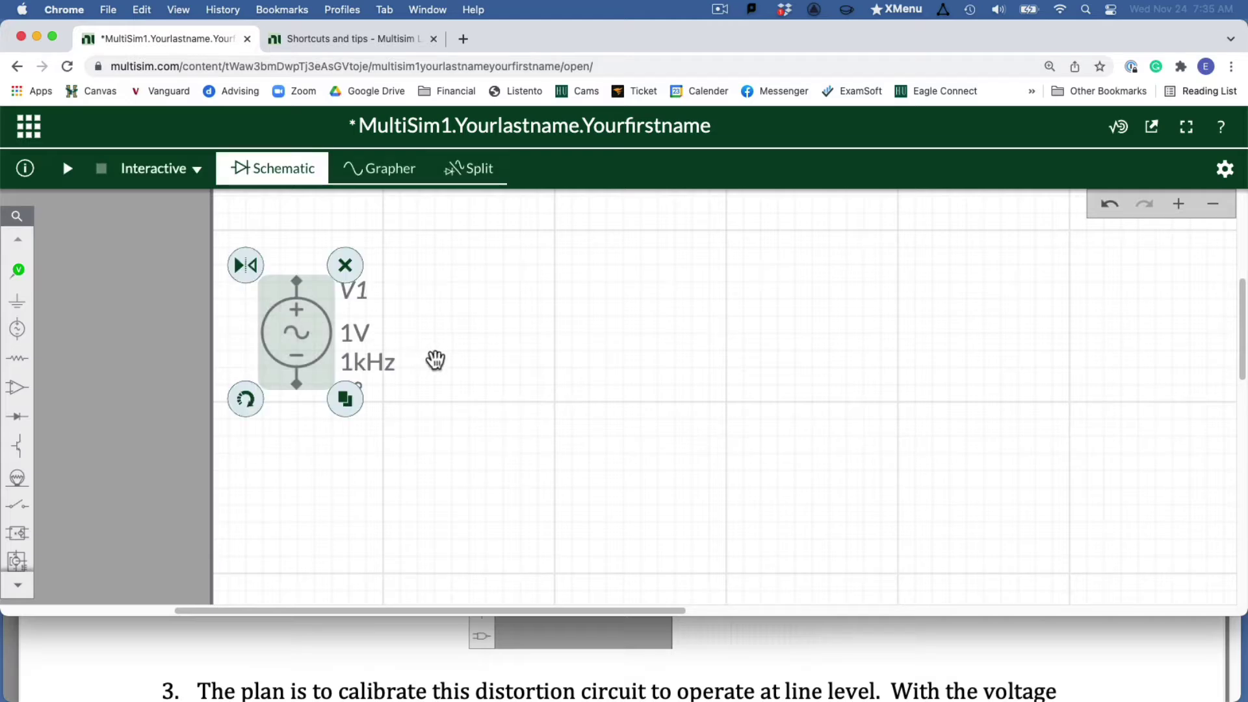
pyautogui.click(419, 362)
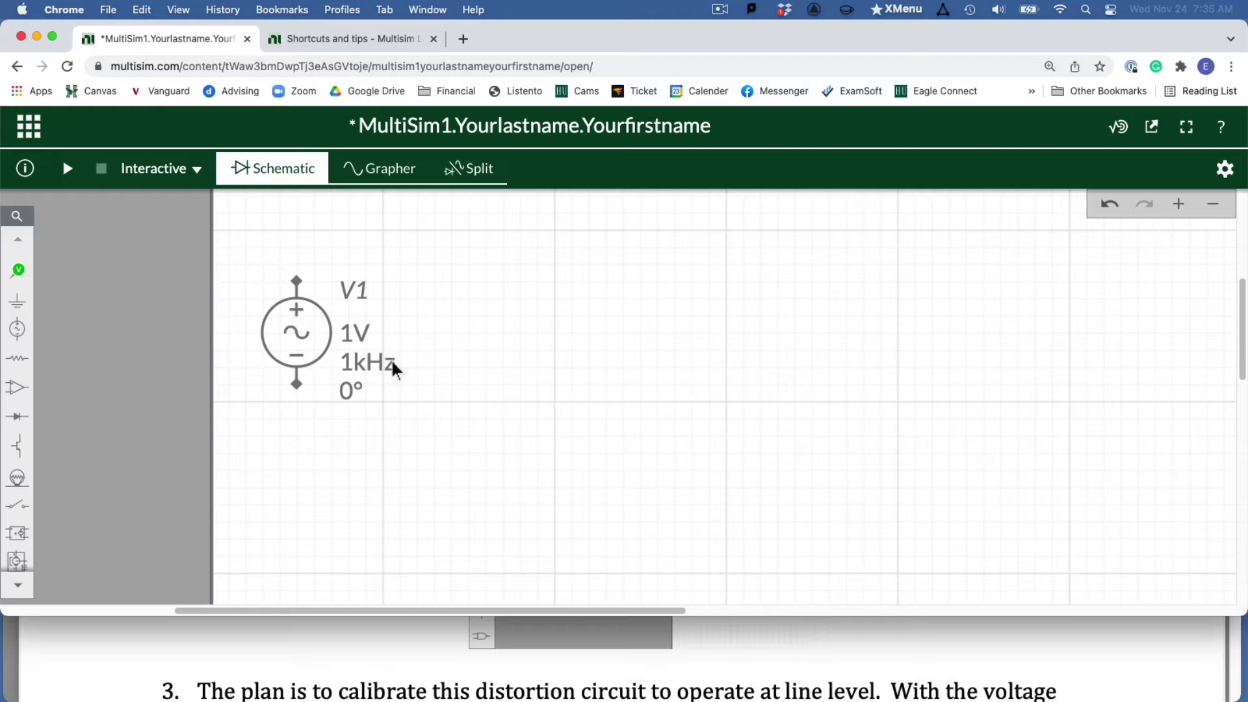
# Set the peak voltage of source V1 to 1.228 V.
pyautogui.click(354, 335)
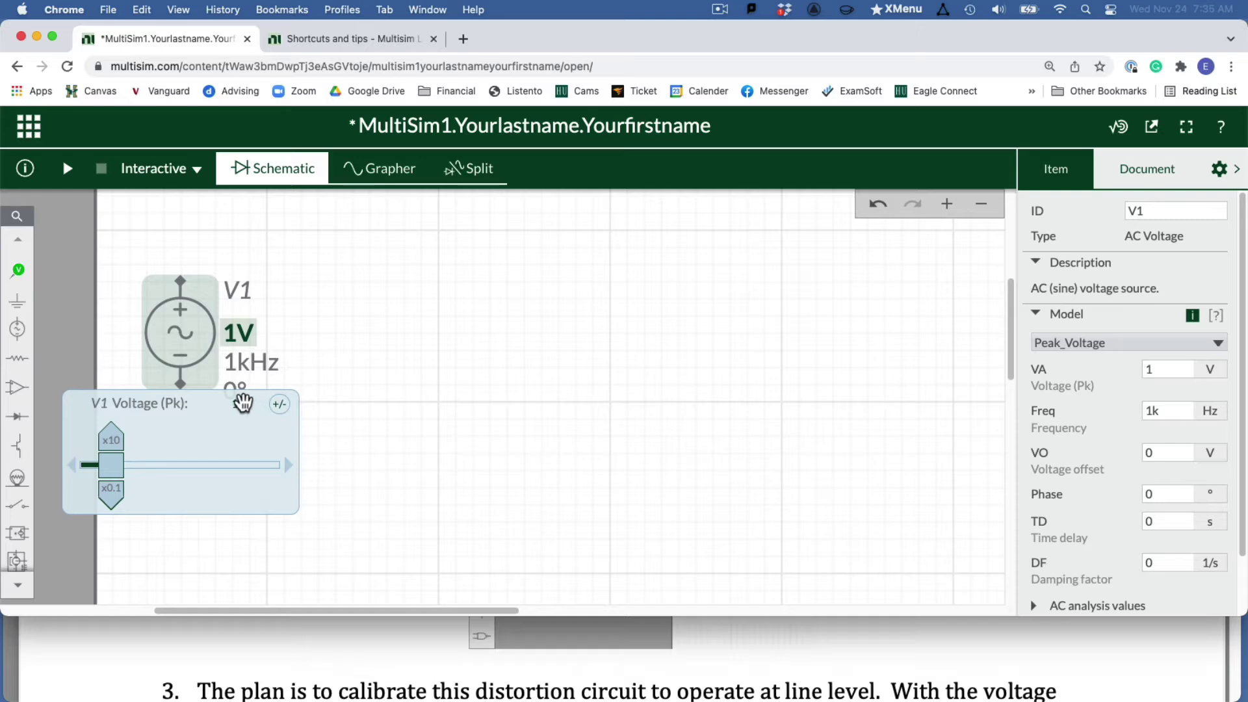
pyautogui.click(237, 403)
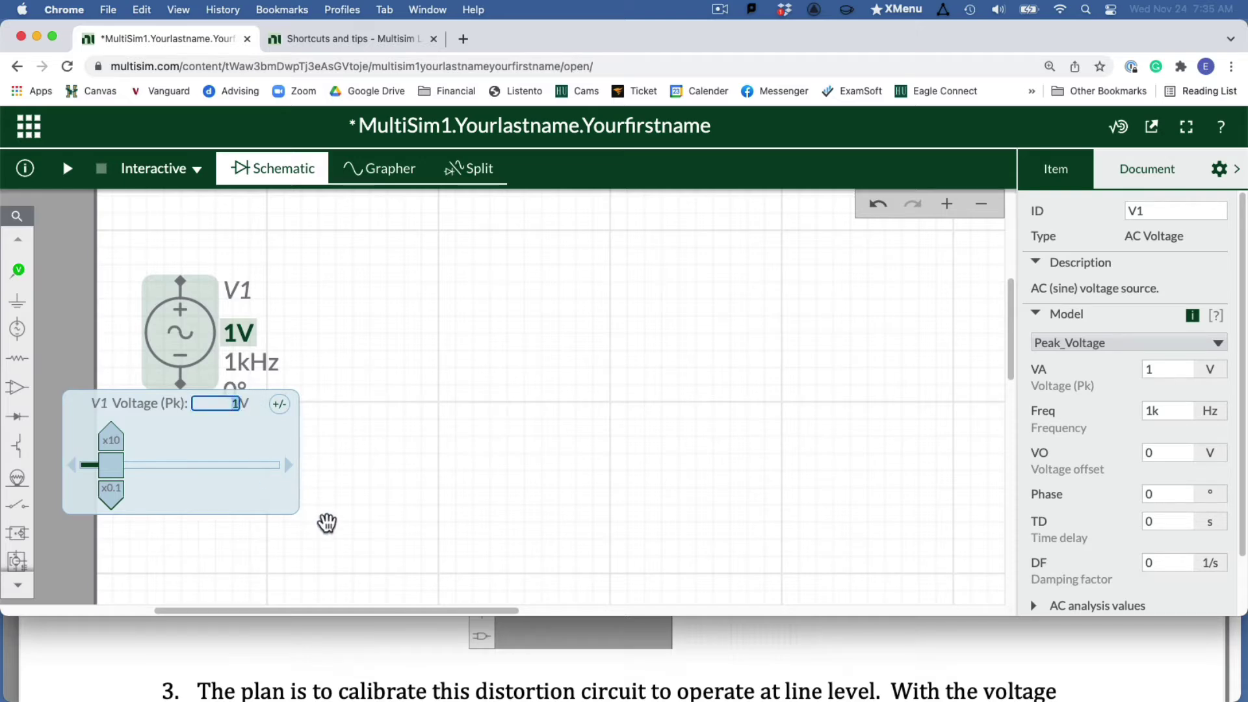
pyautogui.write('1.228')
pyautogui.press('Return')
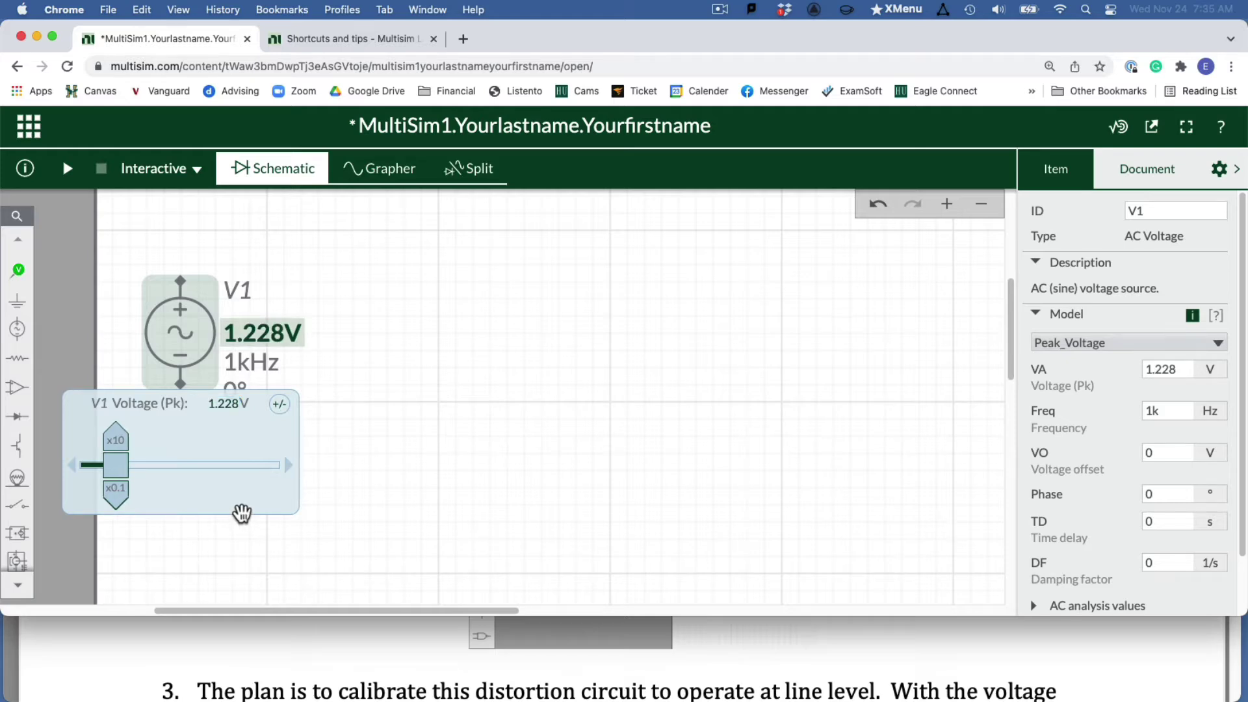
# Scale V1's peak voltage up and down by factors of ten, ending at 1.23 V.
pyautogui.click(116, 441)
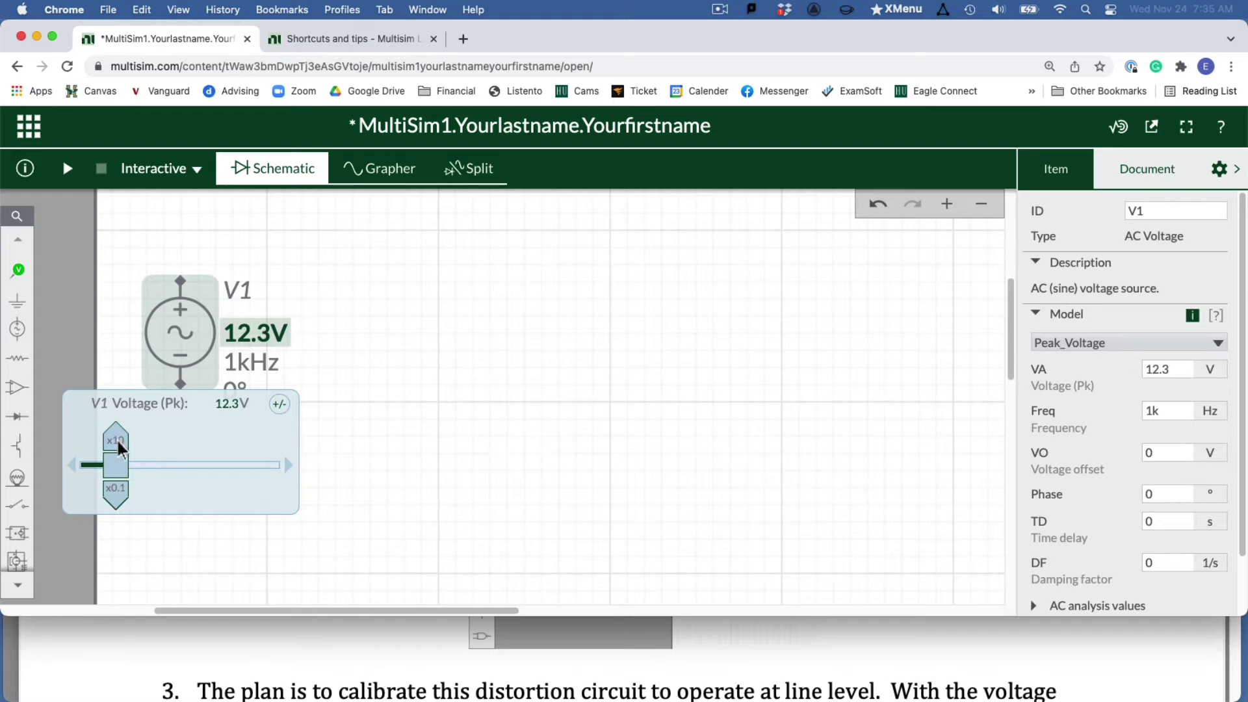
pyautogui.click(117, 494)
pyautogui.click(117, 494)
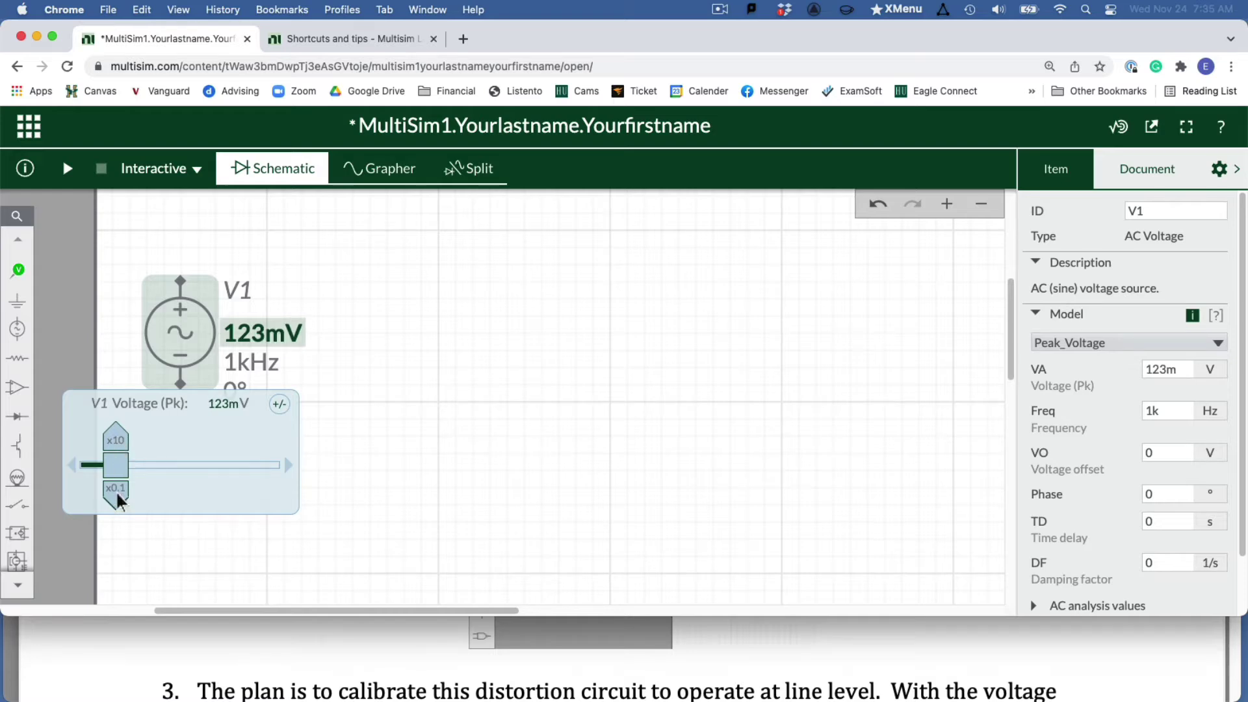
pyautogui.click(115, 439)
pyautogui.click(115, 439)
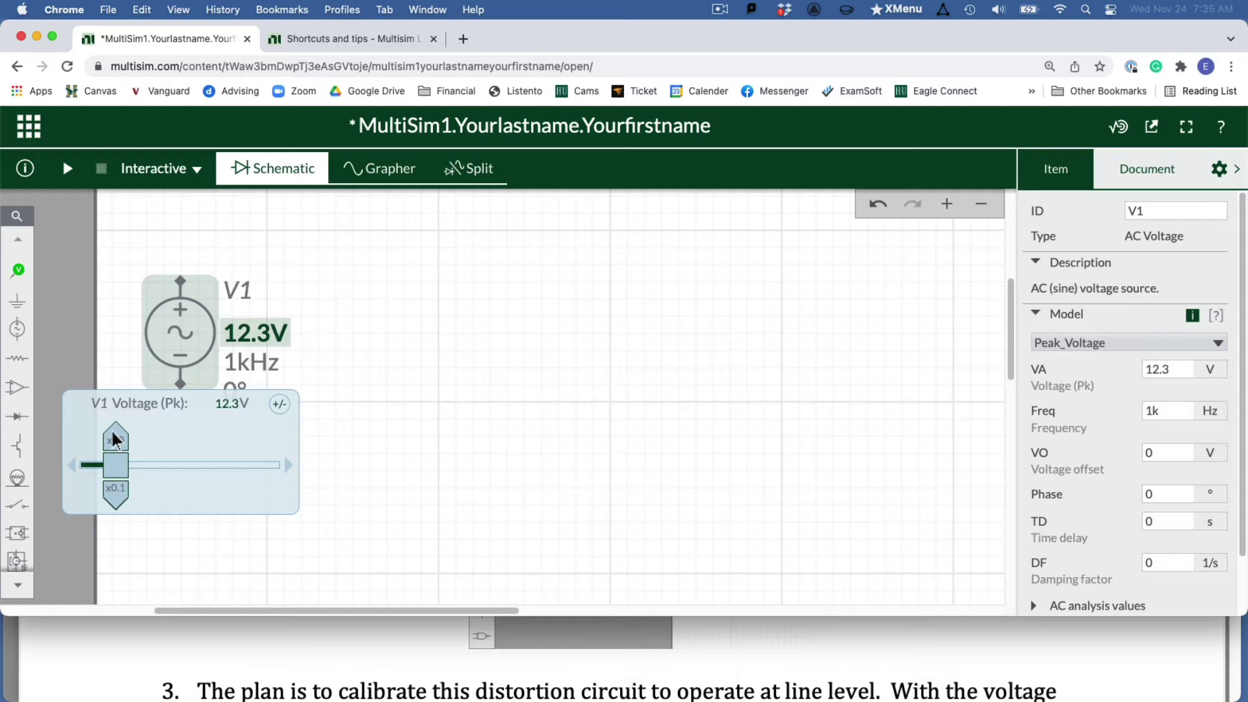
pyautogui.click(117, 491)
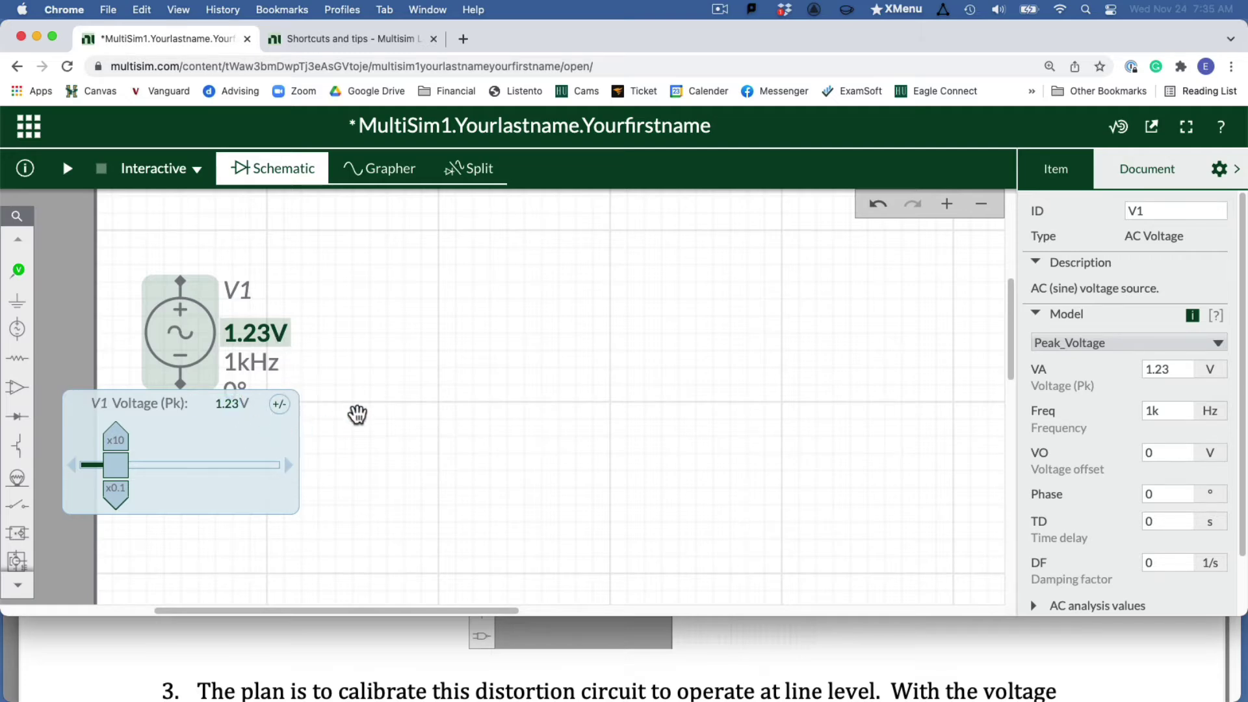
pyautogui.click(357, 414)
# Draw a wire straight down from V1's negative terminal and attach a ground symbol to its end.
pyautogui.scroll(2, 357, 415)
pyautogui.scroll(-3, 357, 414)
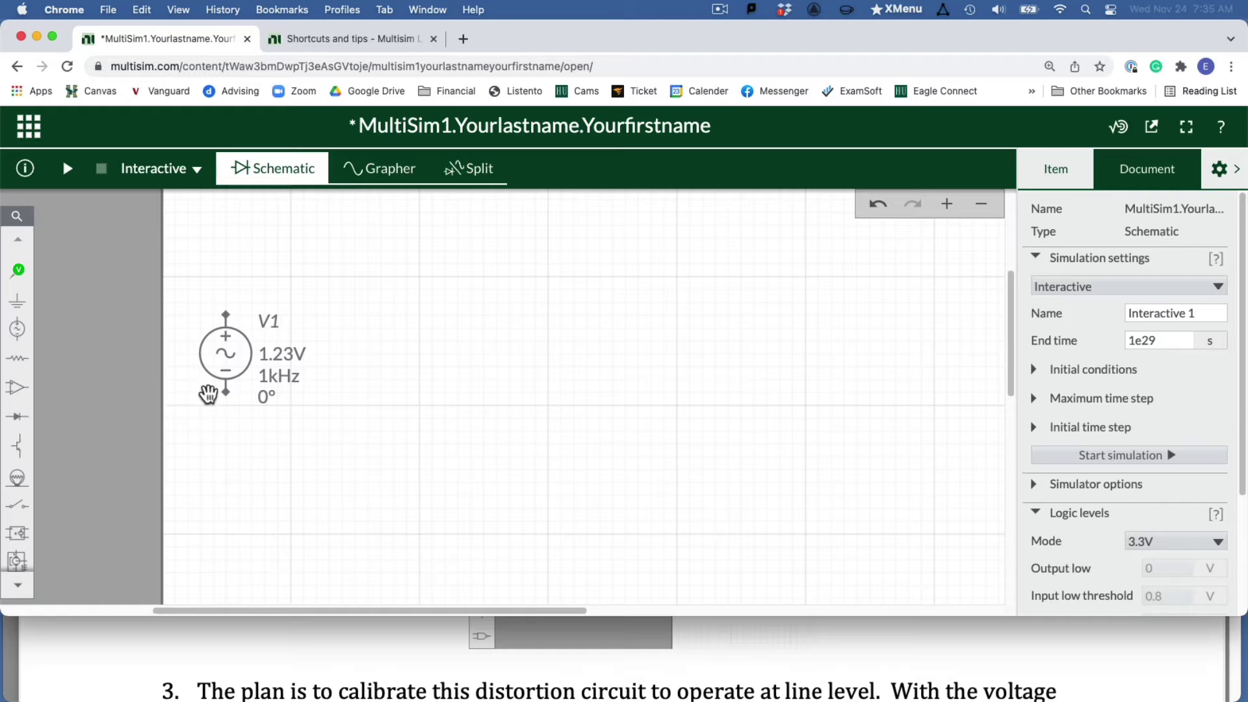
pyautogui.click(226, 392)
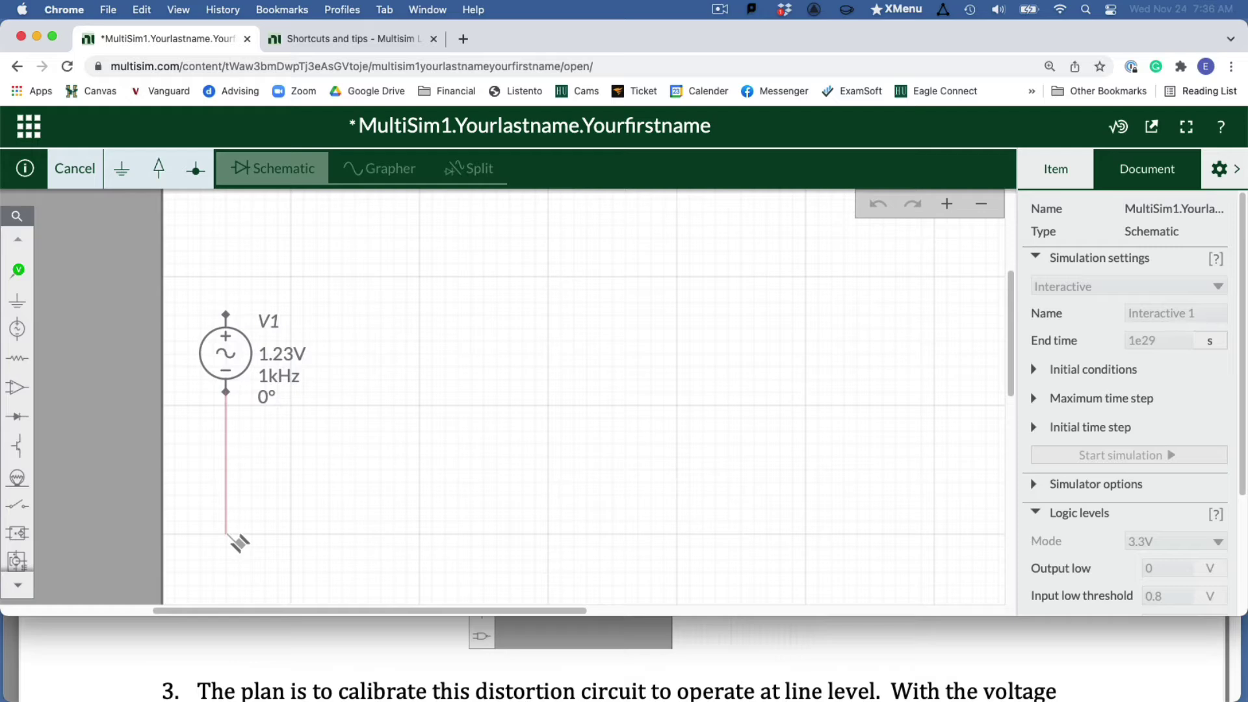
pyautogui.click(229, 536)
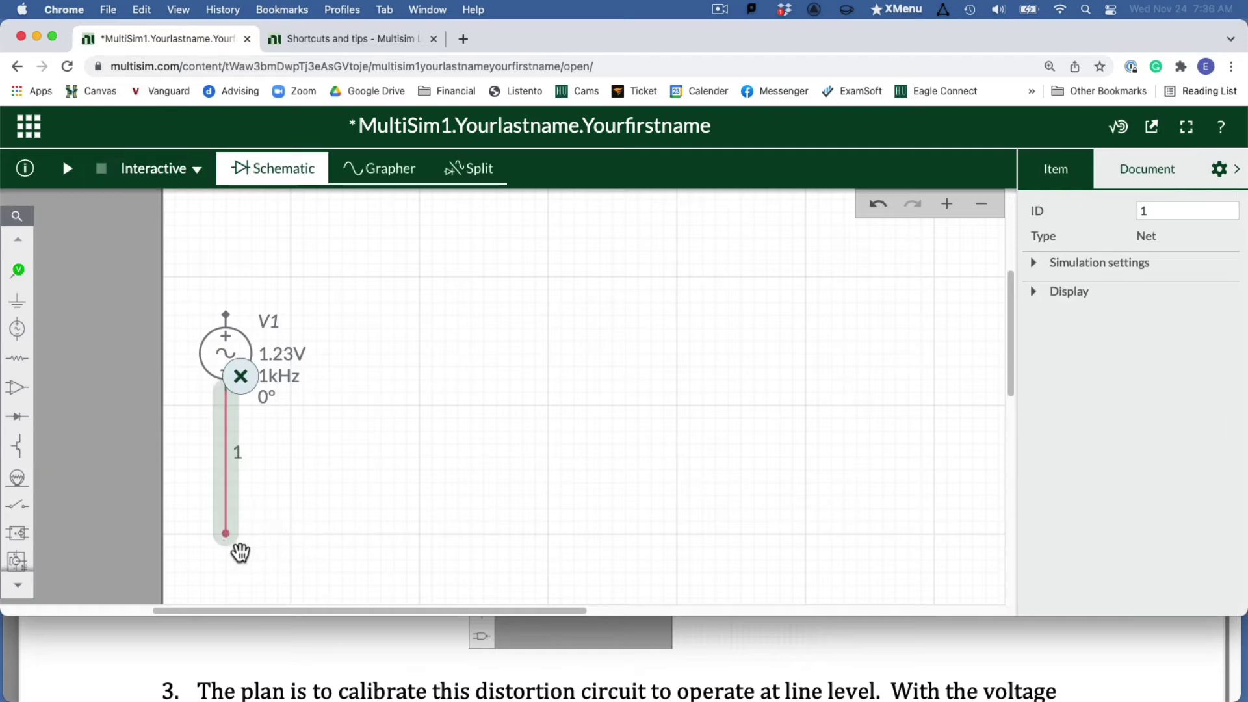
pyautogui.click(19, 302)
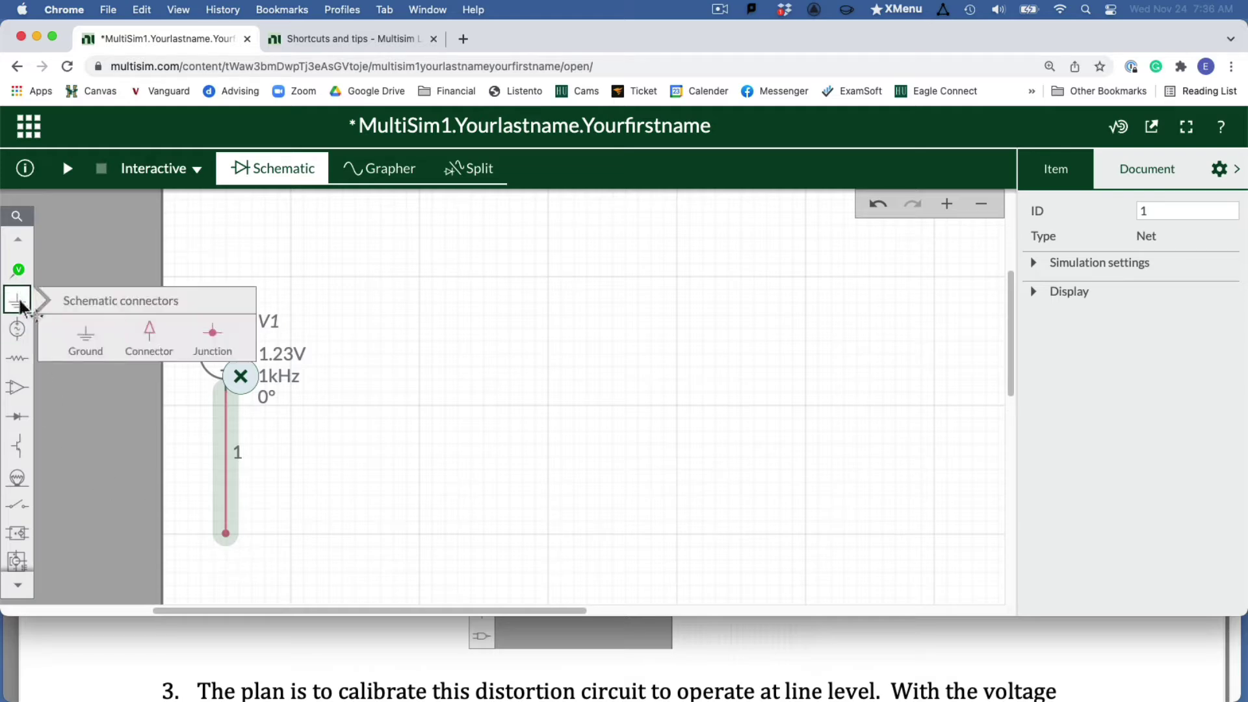
pyautogui.click(83, 337)
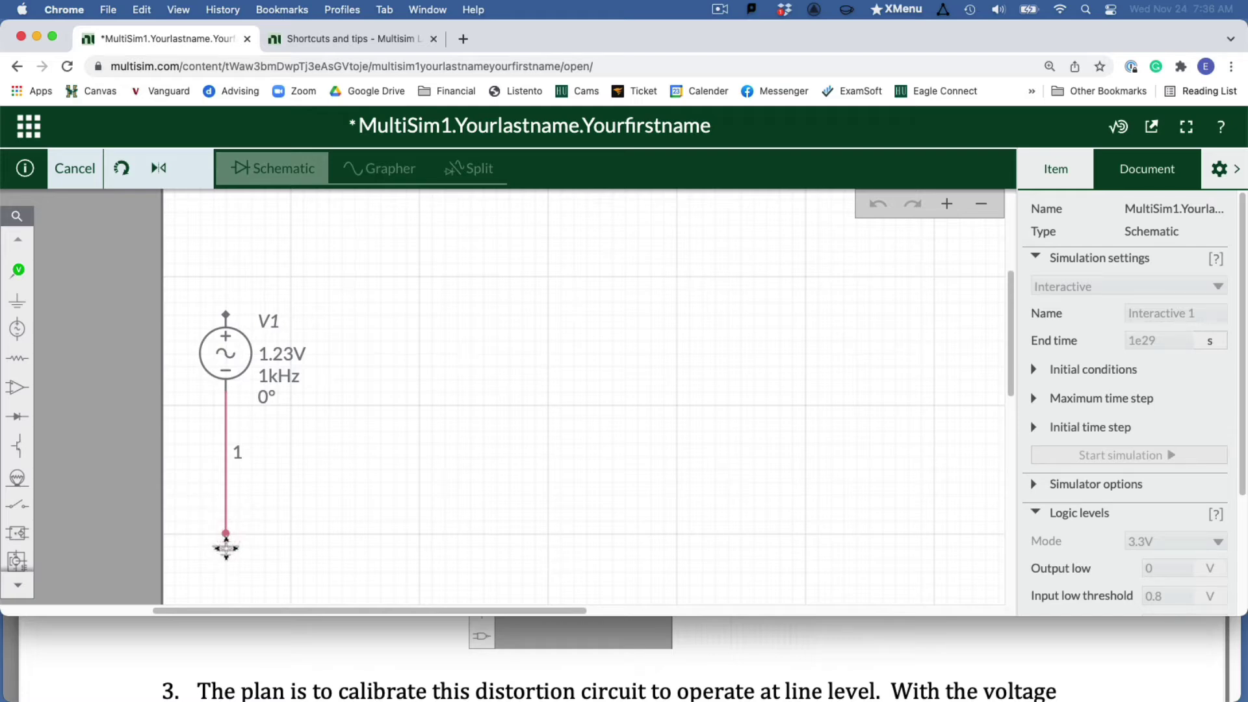
pyautogui.click(225, 547)
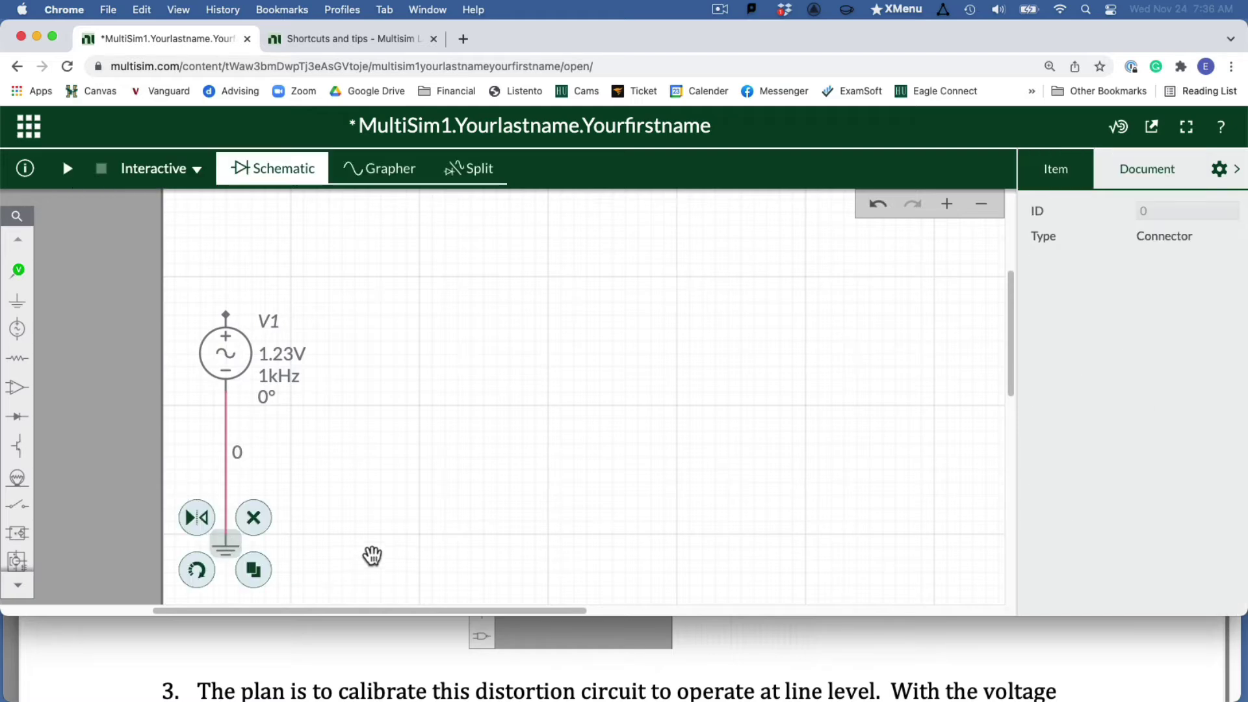
# Place a second ground symbol on the page beside V1's ground wire, and delete it again.
pyautogui.hotkey('ctrl', 'd')
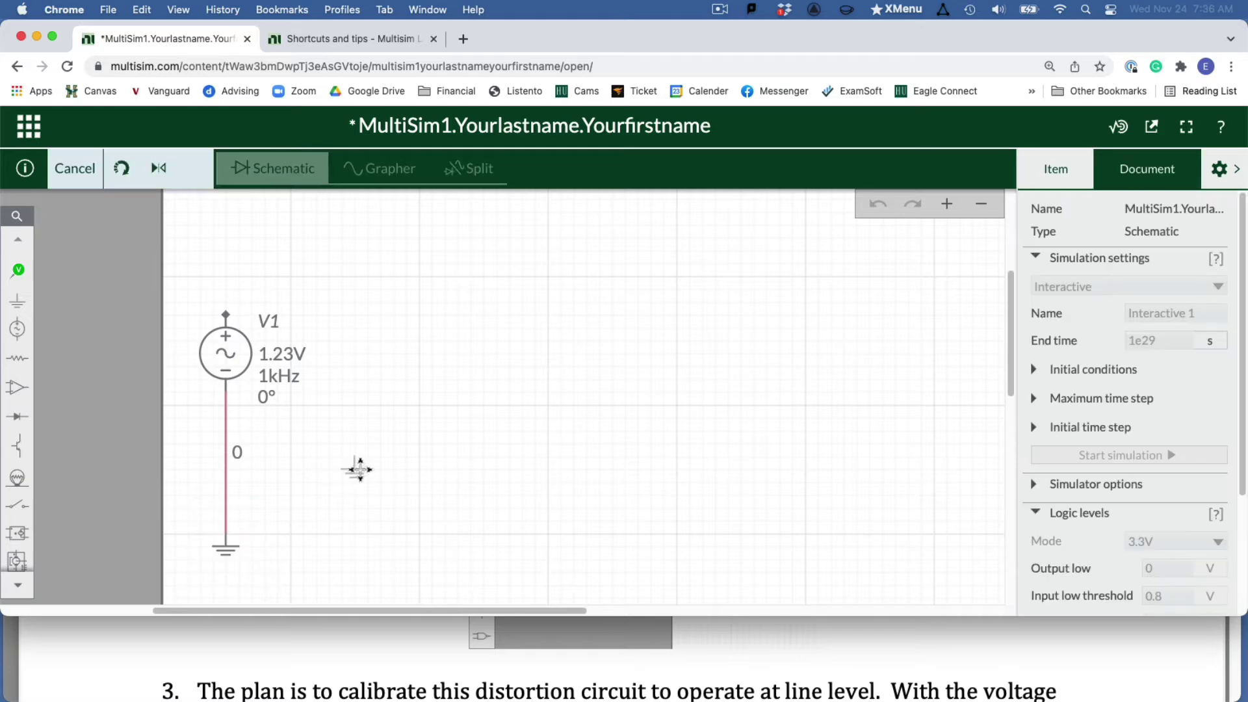
pyautogui.click(366, 477)
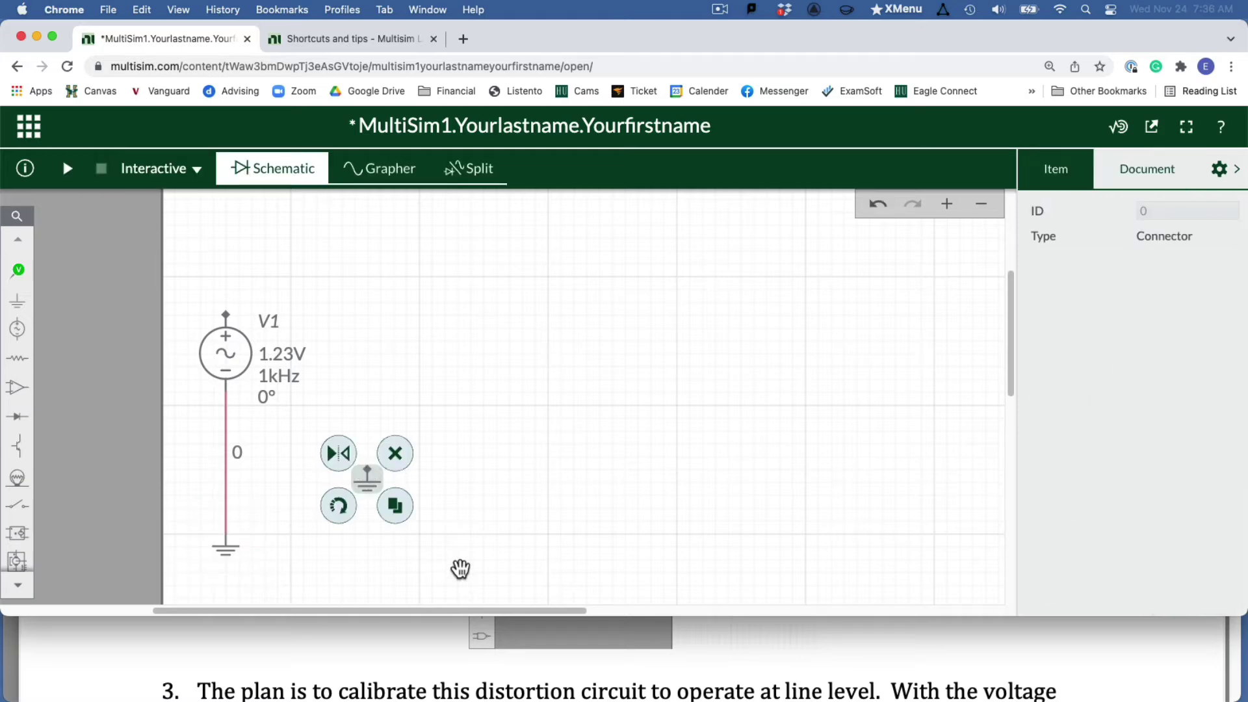
pyautogui.click(395, 453)
# Consult step 5 of the instructions PDF in Preview, and draw a wire from V1's positive terminal upwards and to the right, ending in a junction.
pyautogui.scroll(-1, 397, 452)
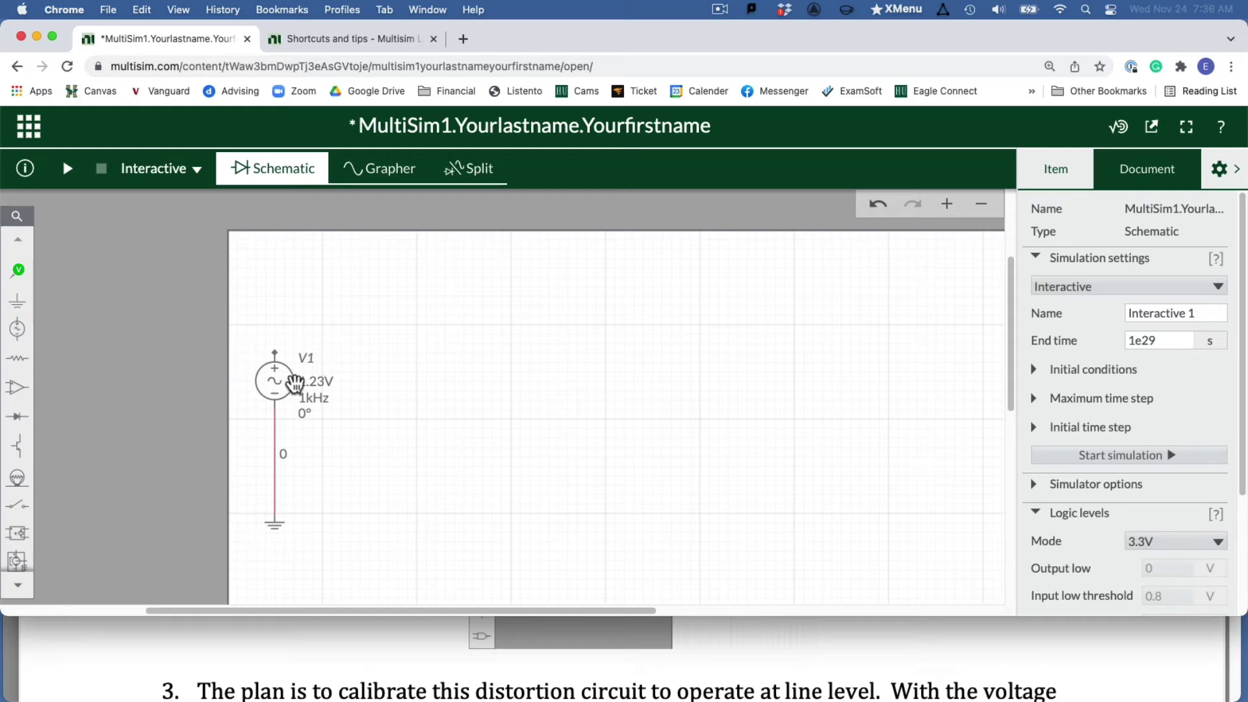
pyautogui.press('super+Tab')
pyautogui.click(581, 358)
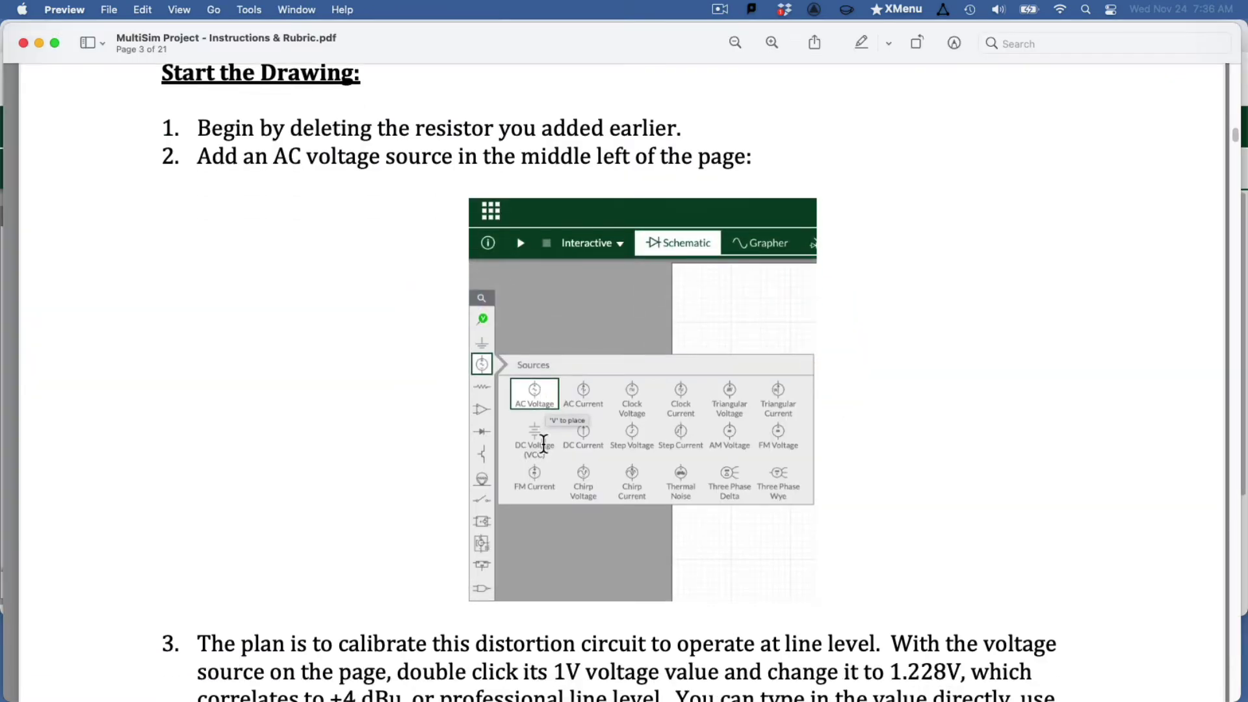
pyautogui.scroll(-15, 543, 444)
pyautogui.scroll(-15, 544, 444)
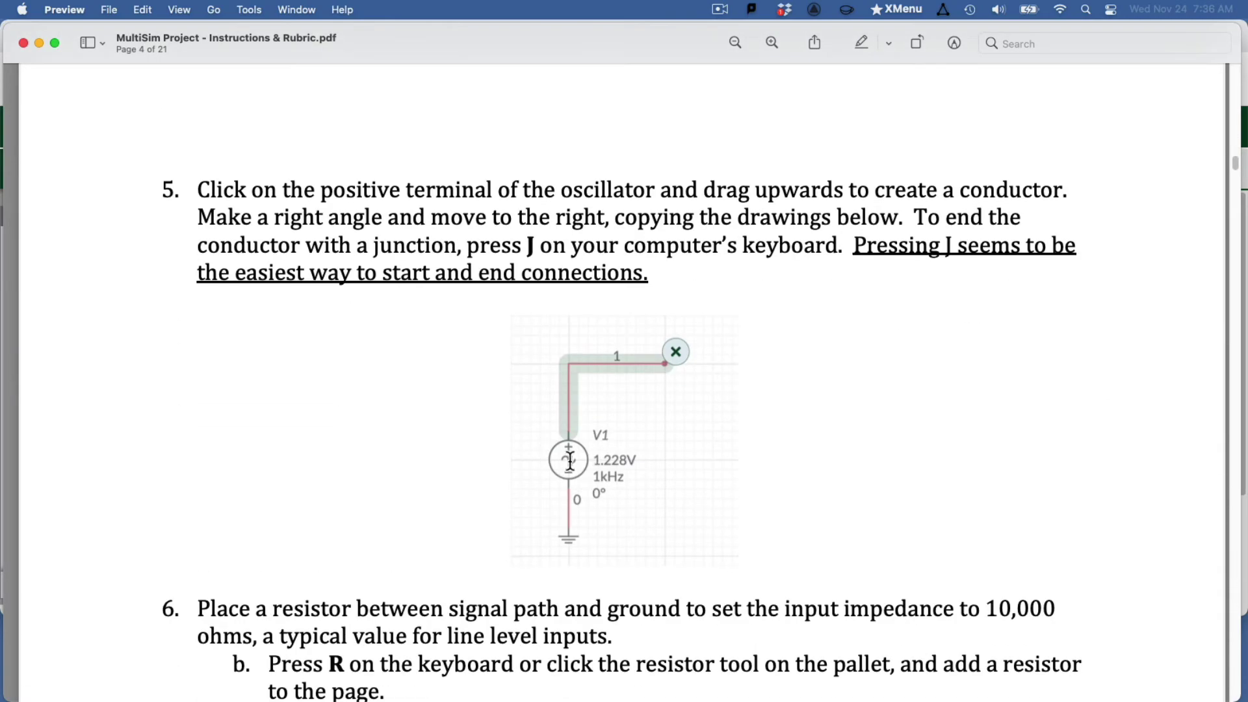
pyautogui.scroll(-2, 691, 361)
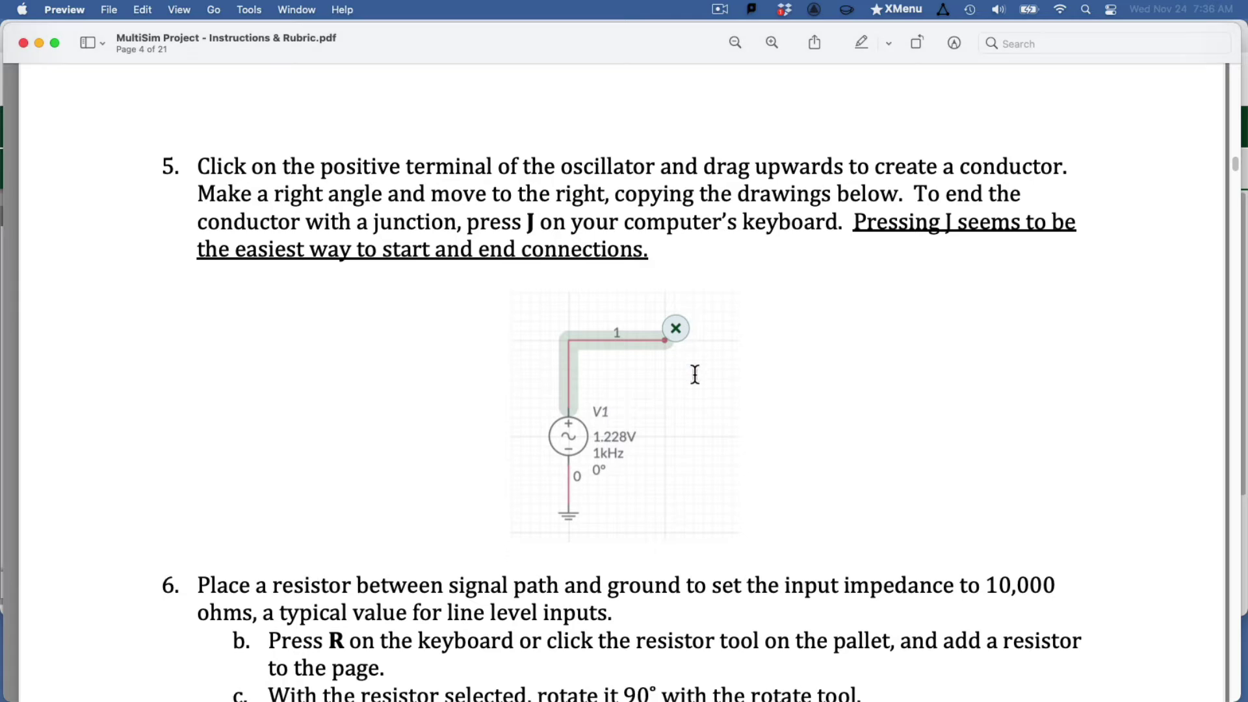
pyautogui.press('super+Tab')
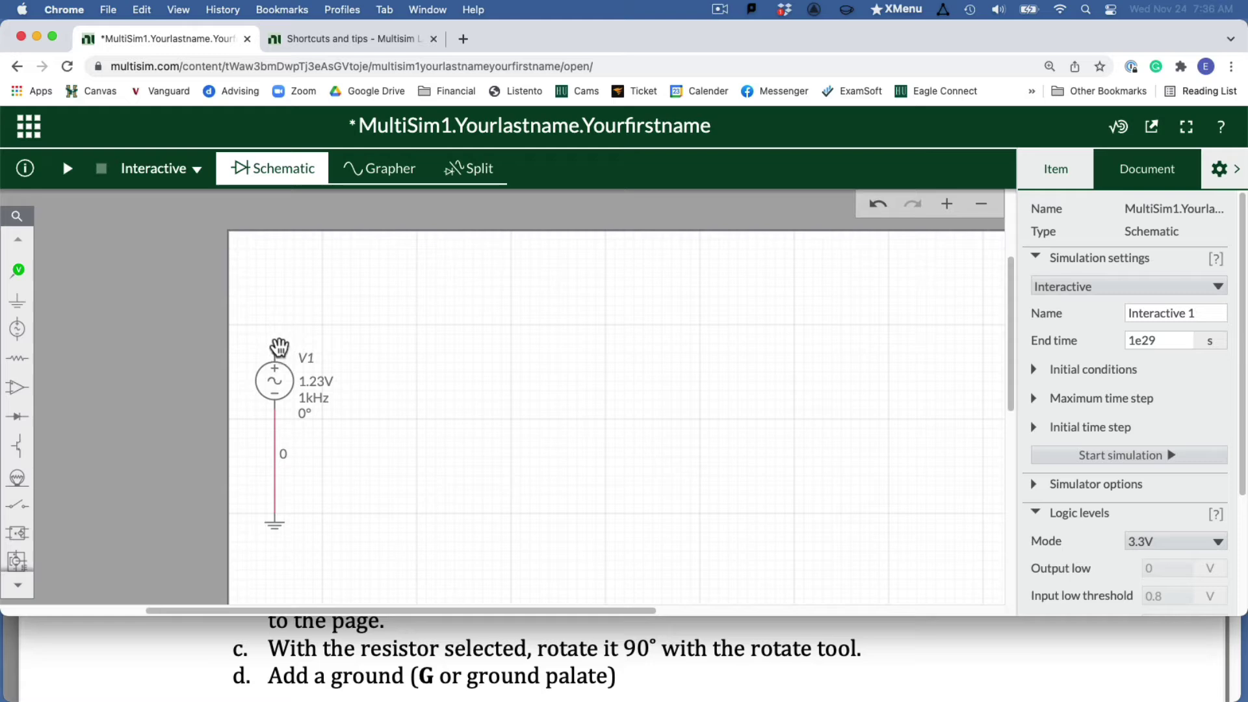
pyautogui.click(275, 353)
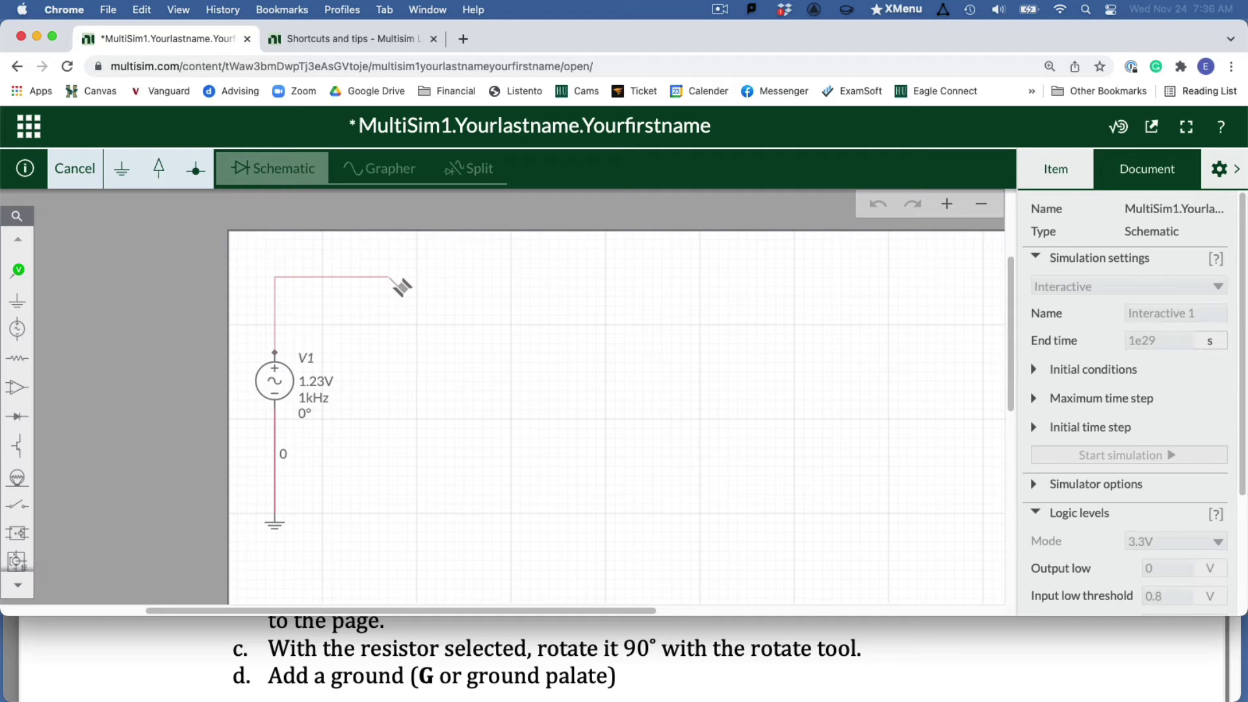
pyautogui.doubleClick(393, 279)
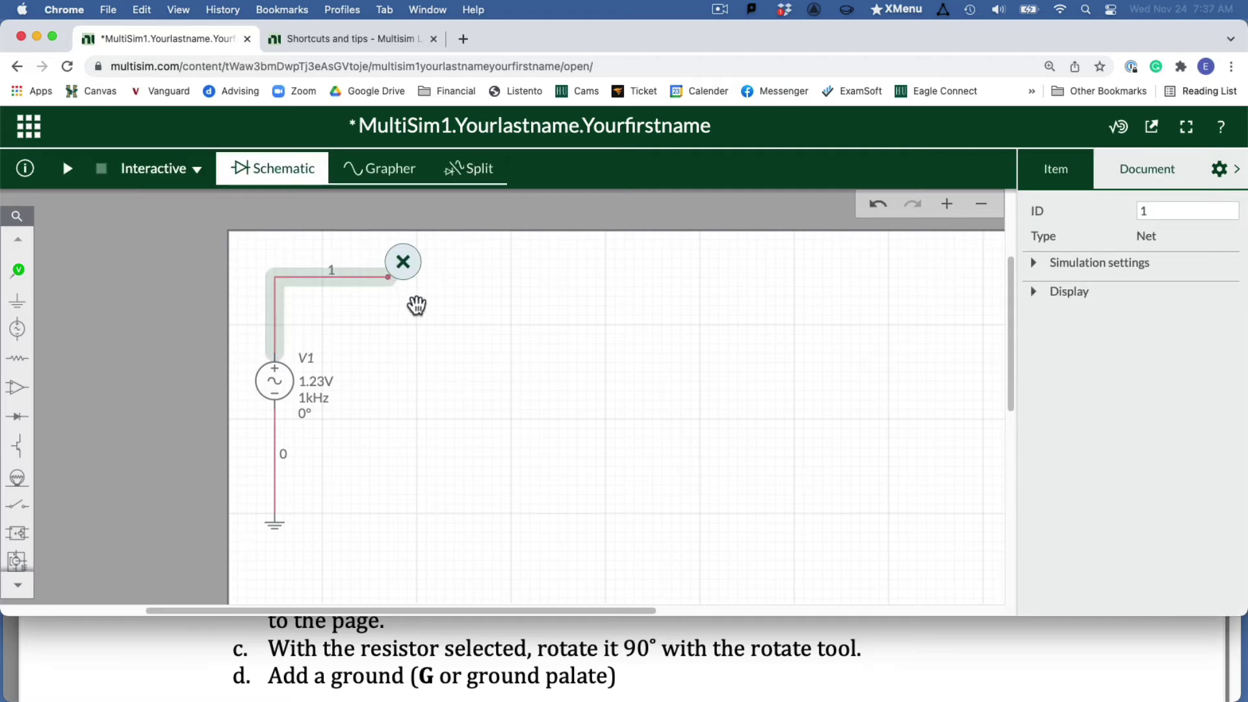
# Consult step 6 of the instructions PDF in Preview about the input resistor, and return to the schematic in Chrome.
pyautogui.press('super+Tab')
pyautogui.scroll(-3, 607, 411)
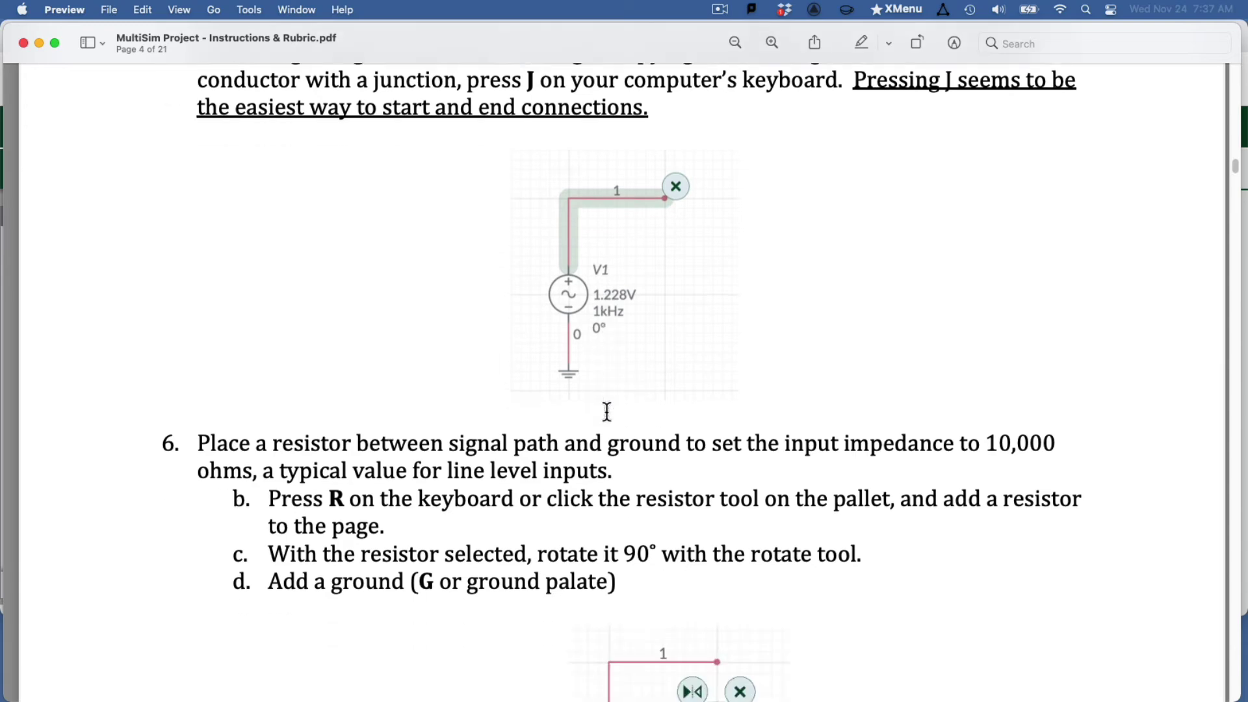
pyautogui.scroll(-10, 607, 411)
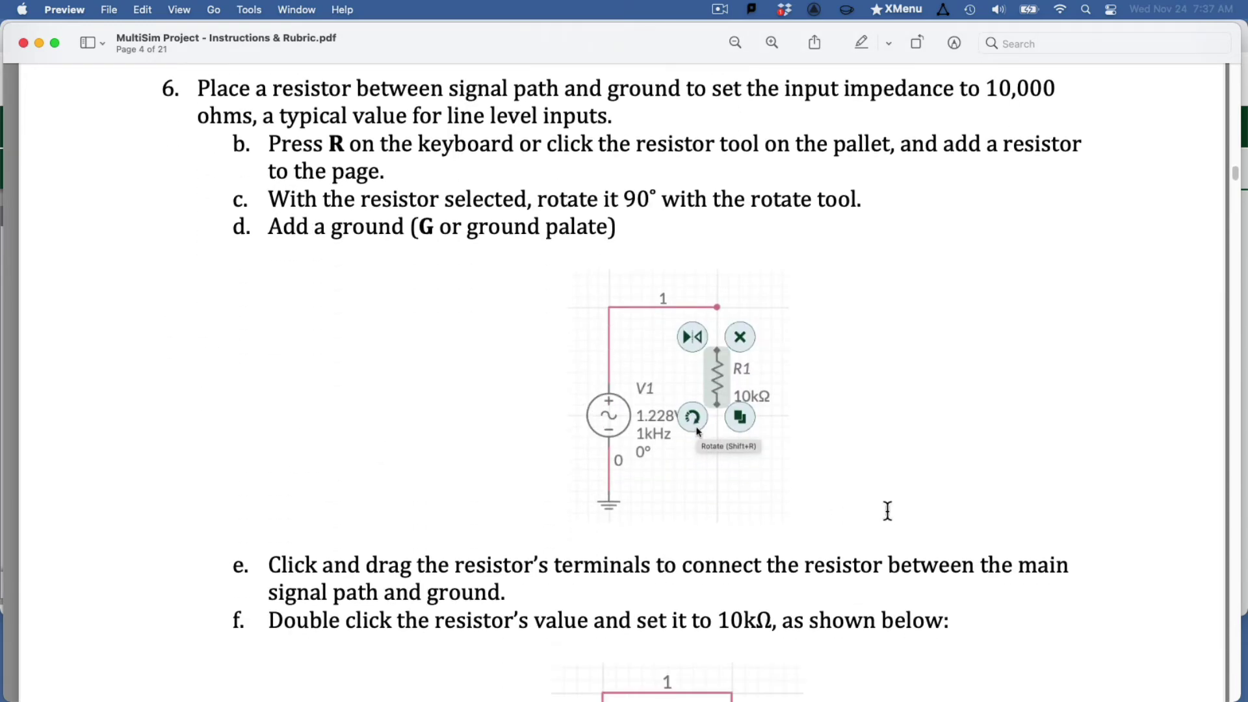
pyautogui.press('super+Tab')
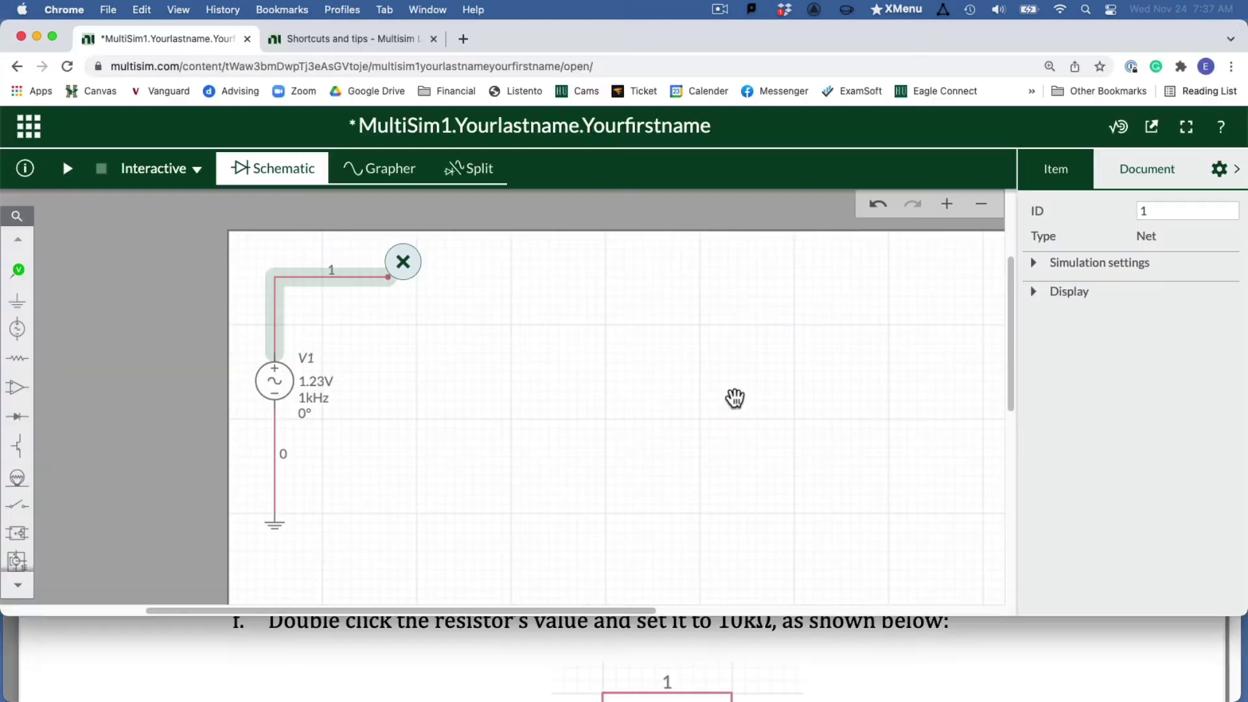
pyautogui.click(16, 362)
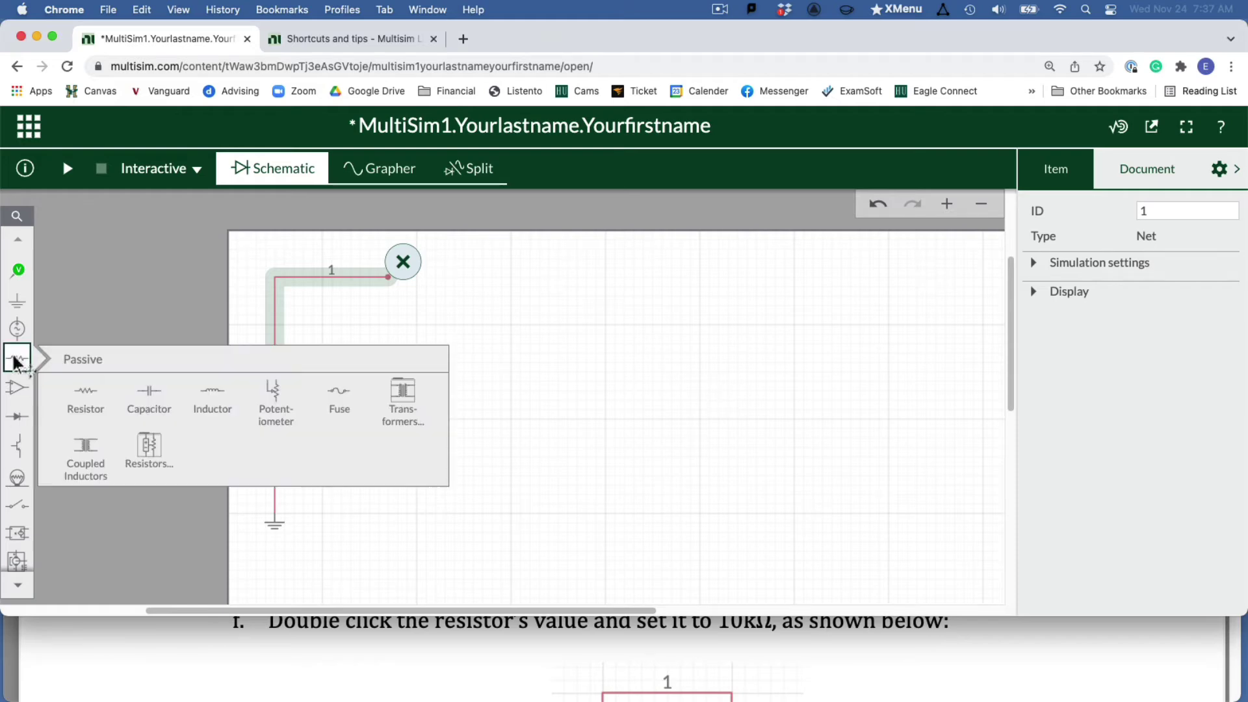
pyautogui.click(98, 394)
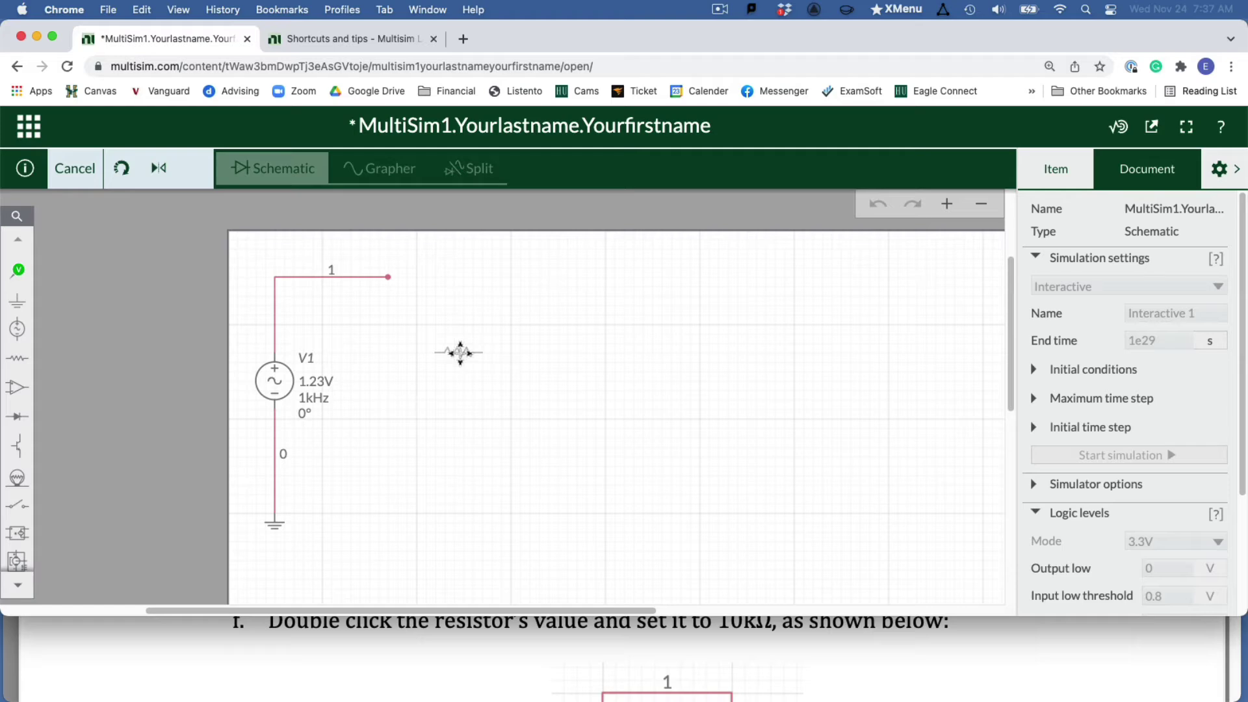
pyautogui.press('Escape')
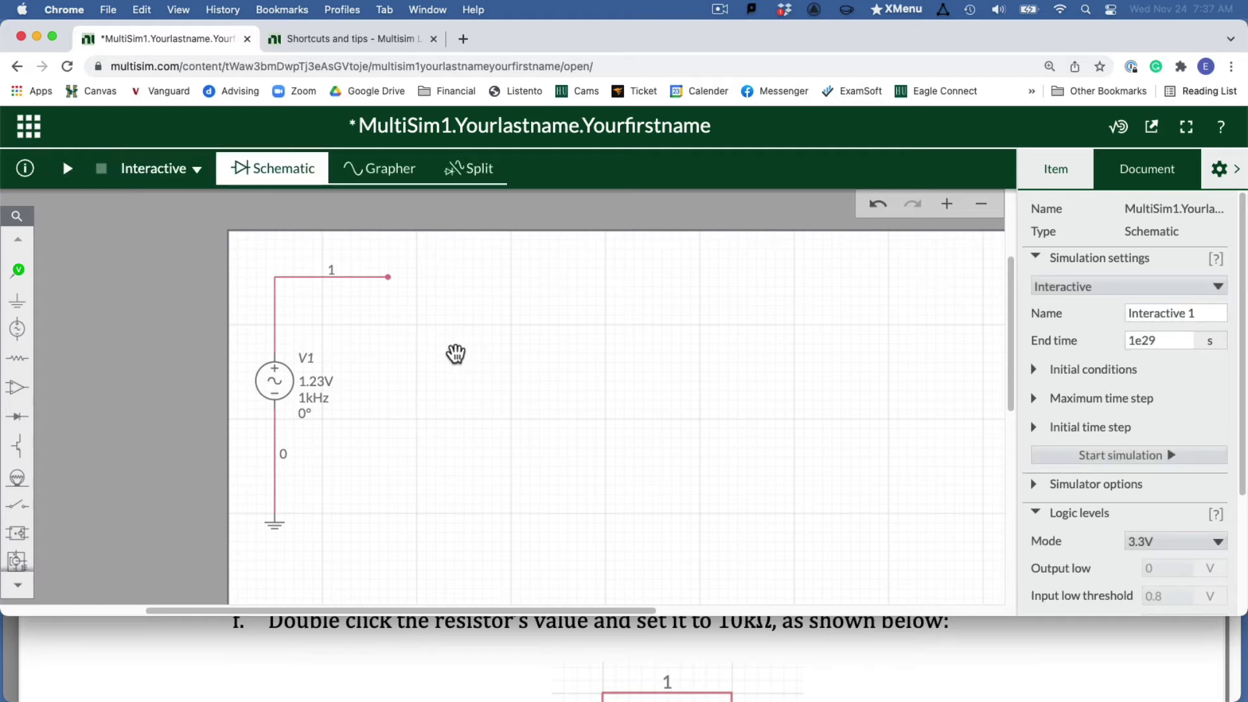
# Place a vertical resistor directly below the junction of V1's signal wire, and wire its upper terminal to that junction.
pyautogui.press('r')
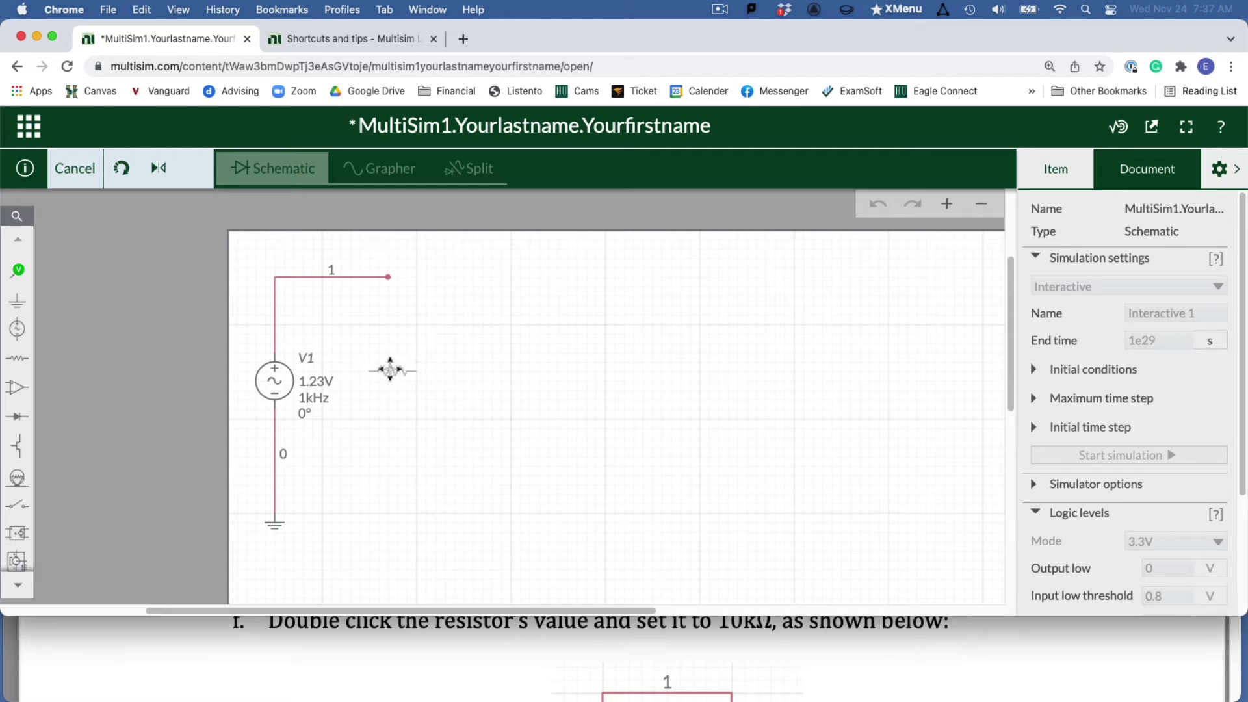
pyautogui.click(392, 370)
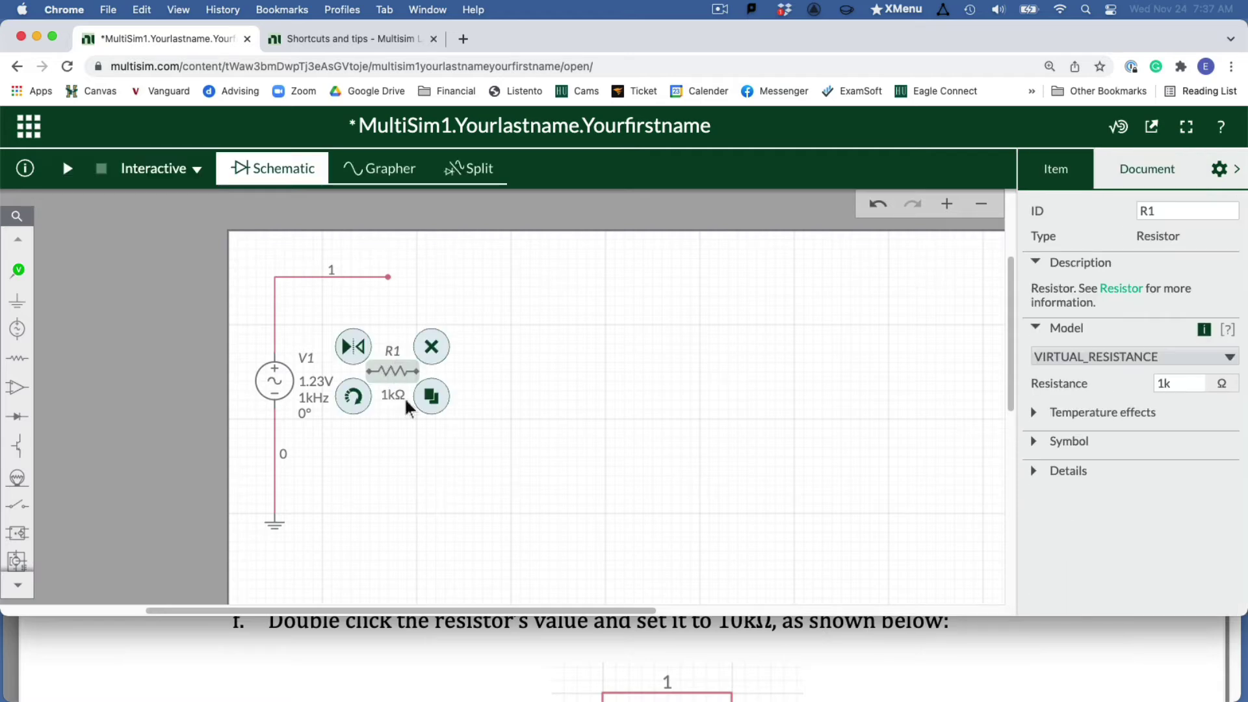
pyautogui.click(354, 396)
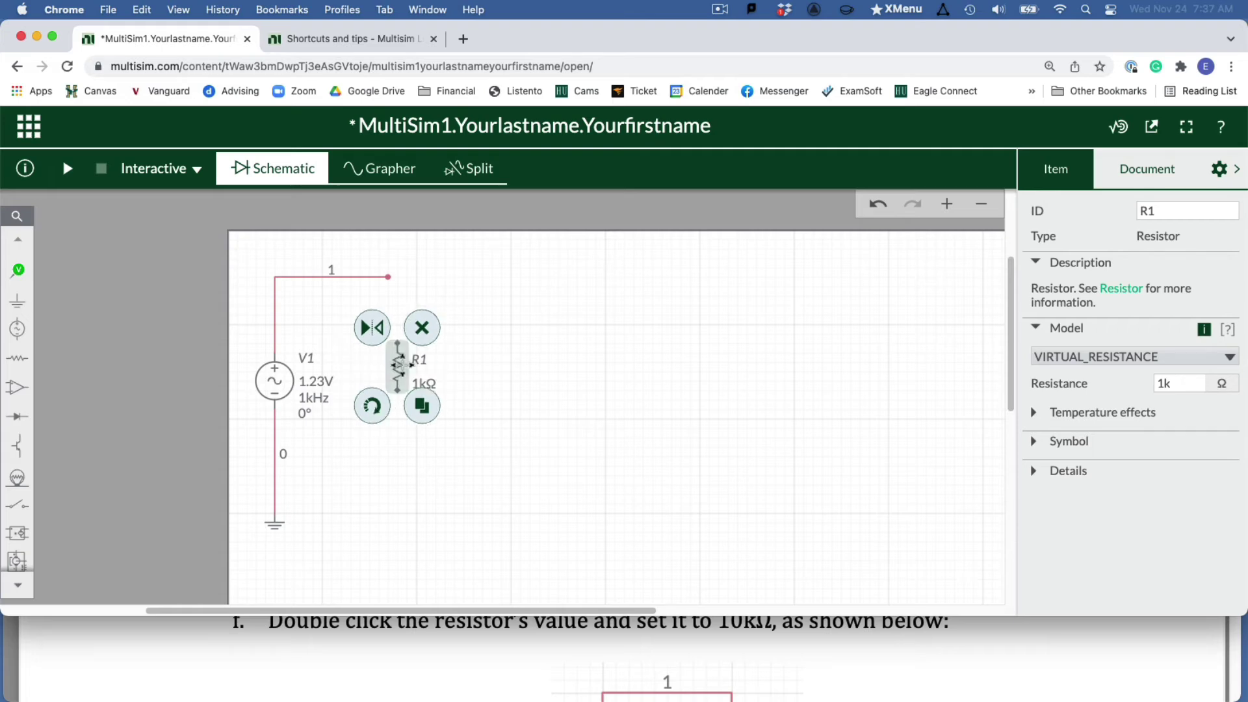
pyautogui.moveTo(399, 364); pyautogui.dragTo(389, 361)
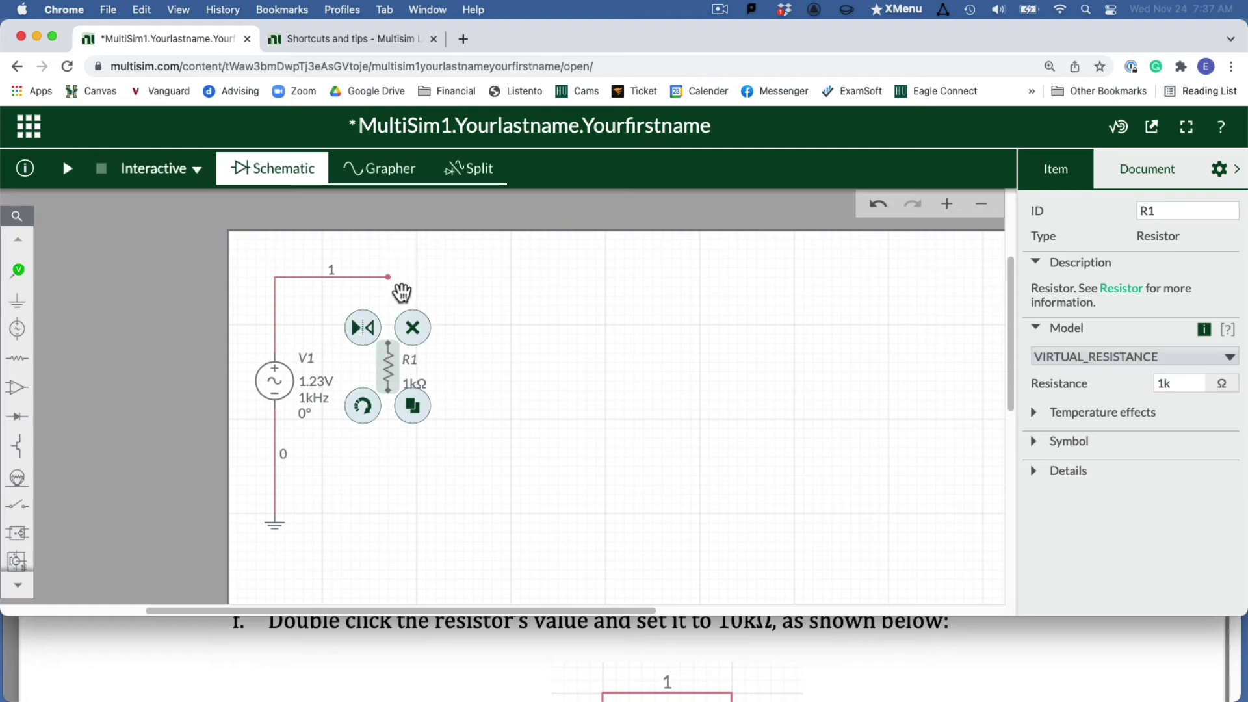
pyautogui.click(406, 290)
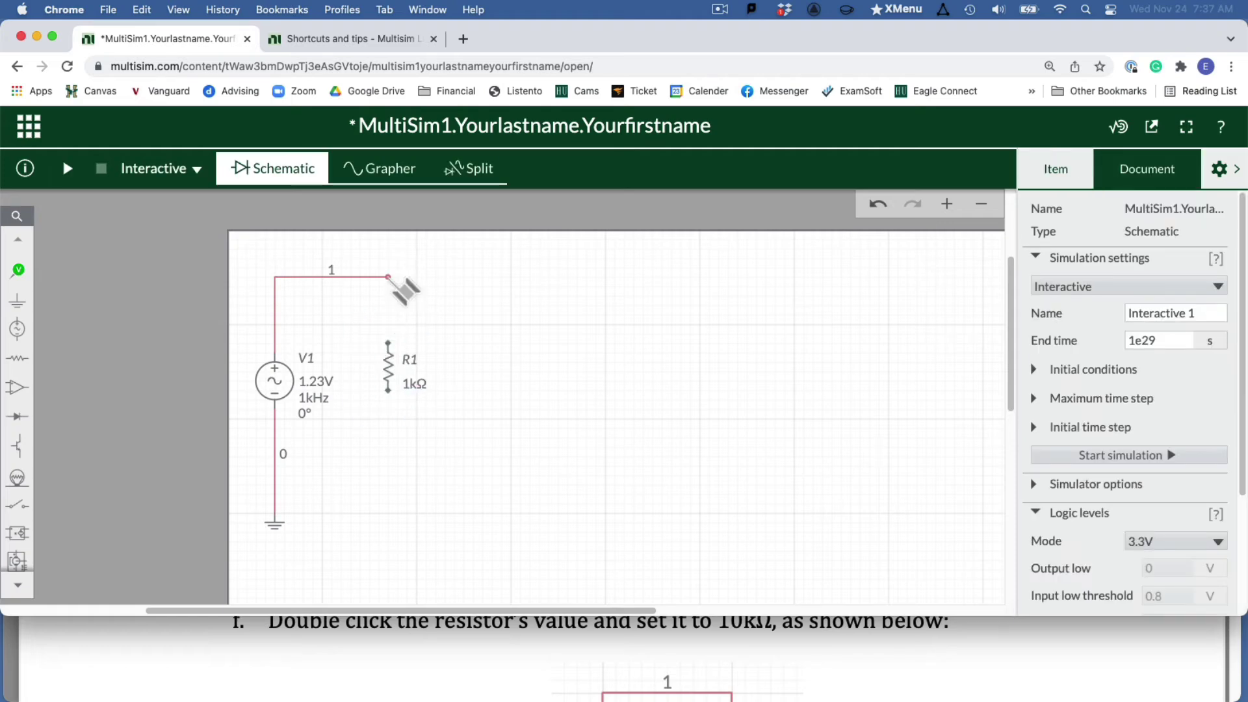
pyautogui.moveTo(389, 277); pyautogui.dragTo(390, 346)
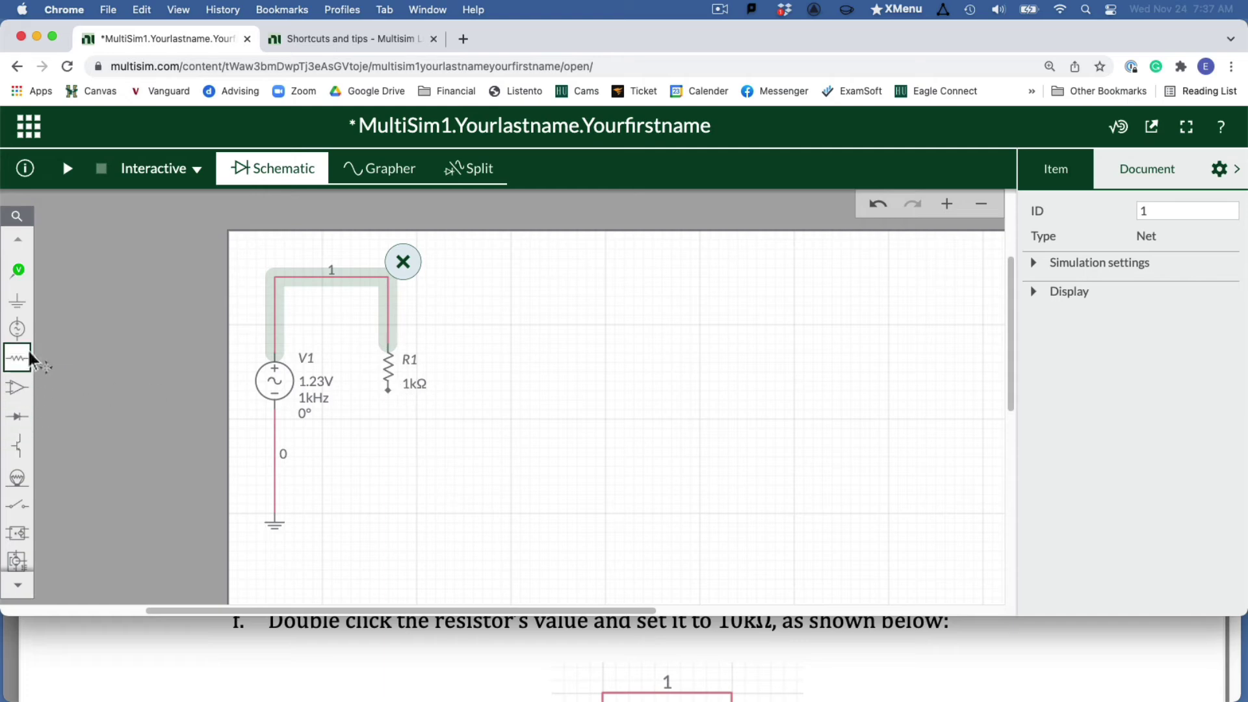
pyautogui.click(15, 310)
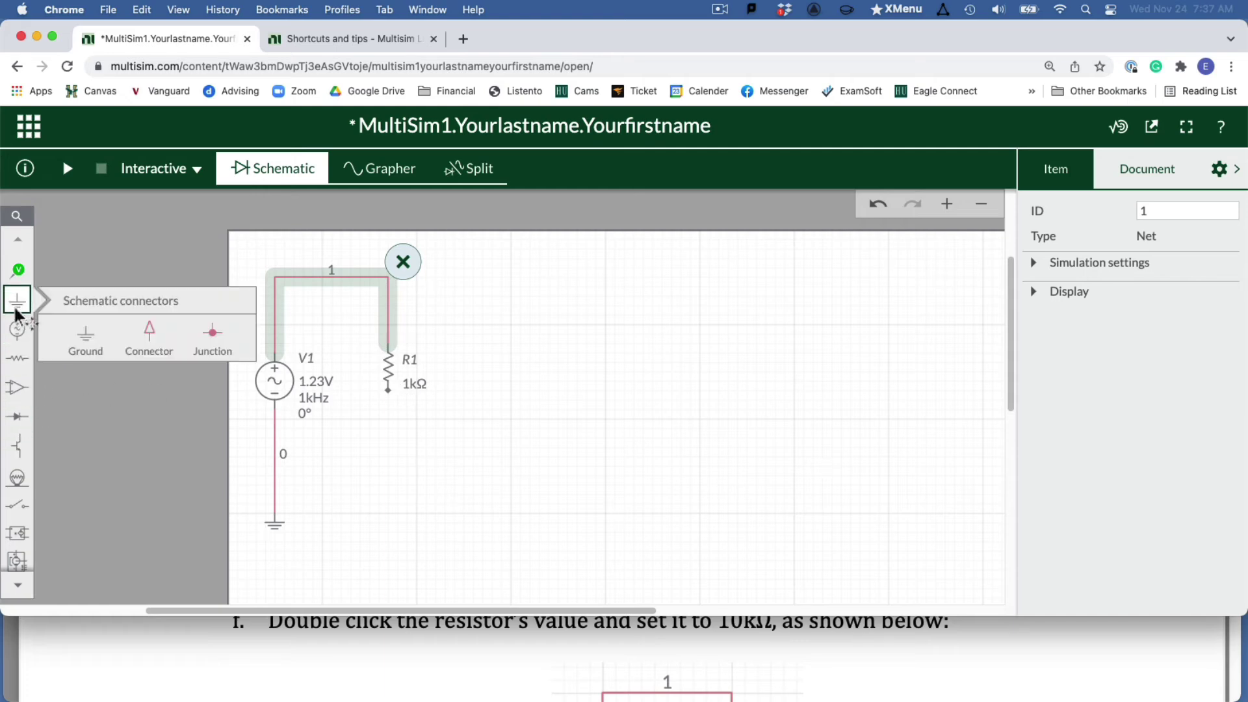
pyautogui.click(72, 336)
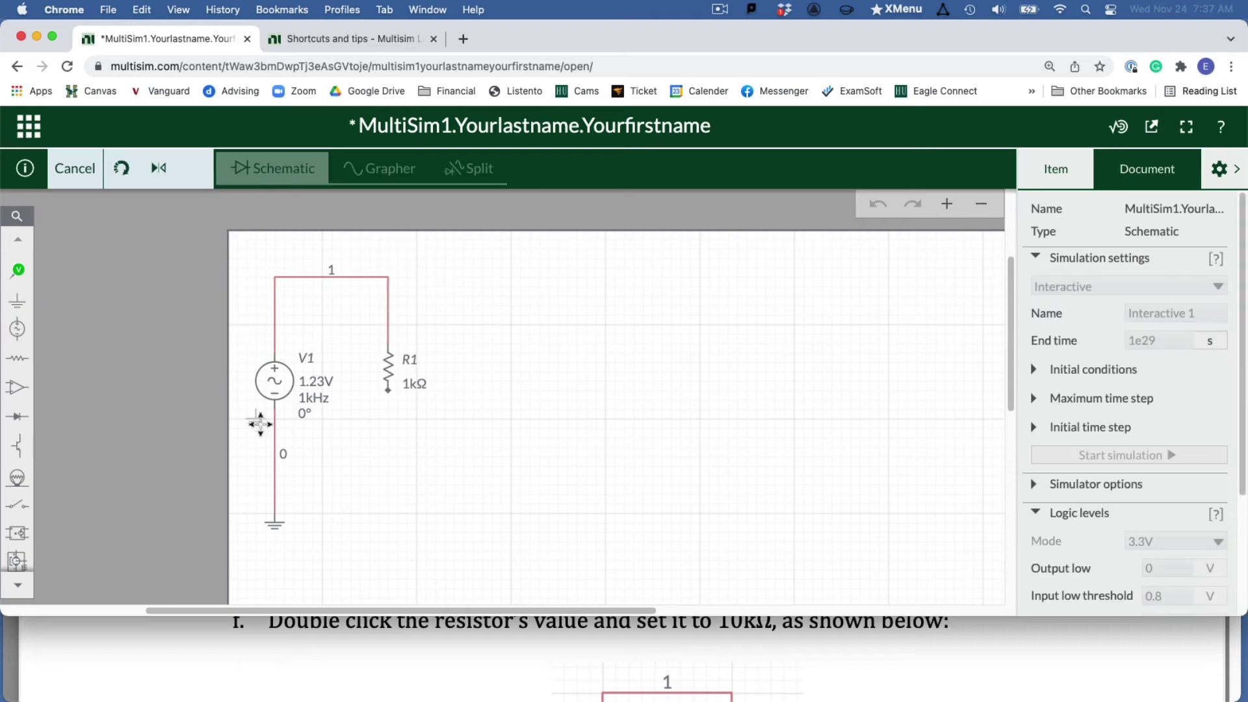
pyautogui.click(379, 479)
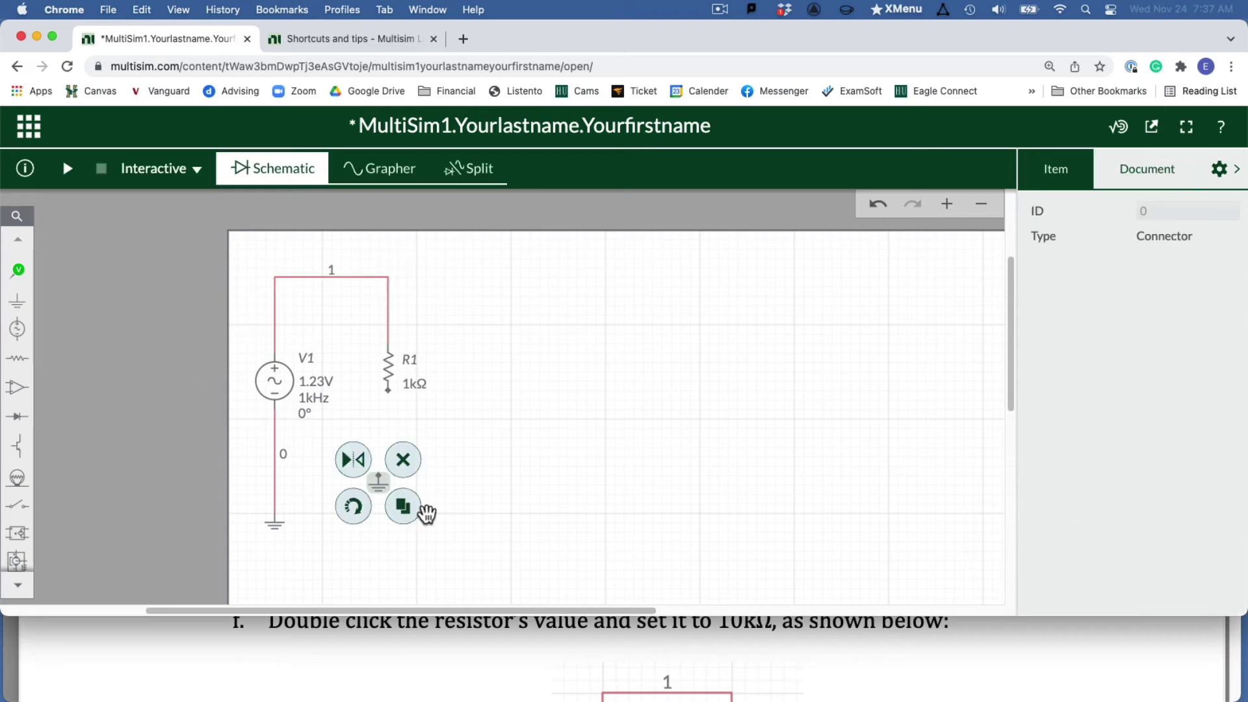
pyautogui.click(403, 459)
# Place a ground symbol directly under R1, and move V1's ground symbol up to shorten its wire.
pyautogui.press('g')
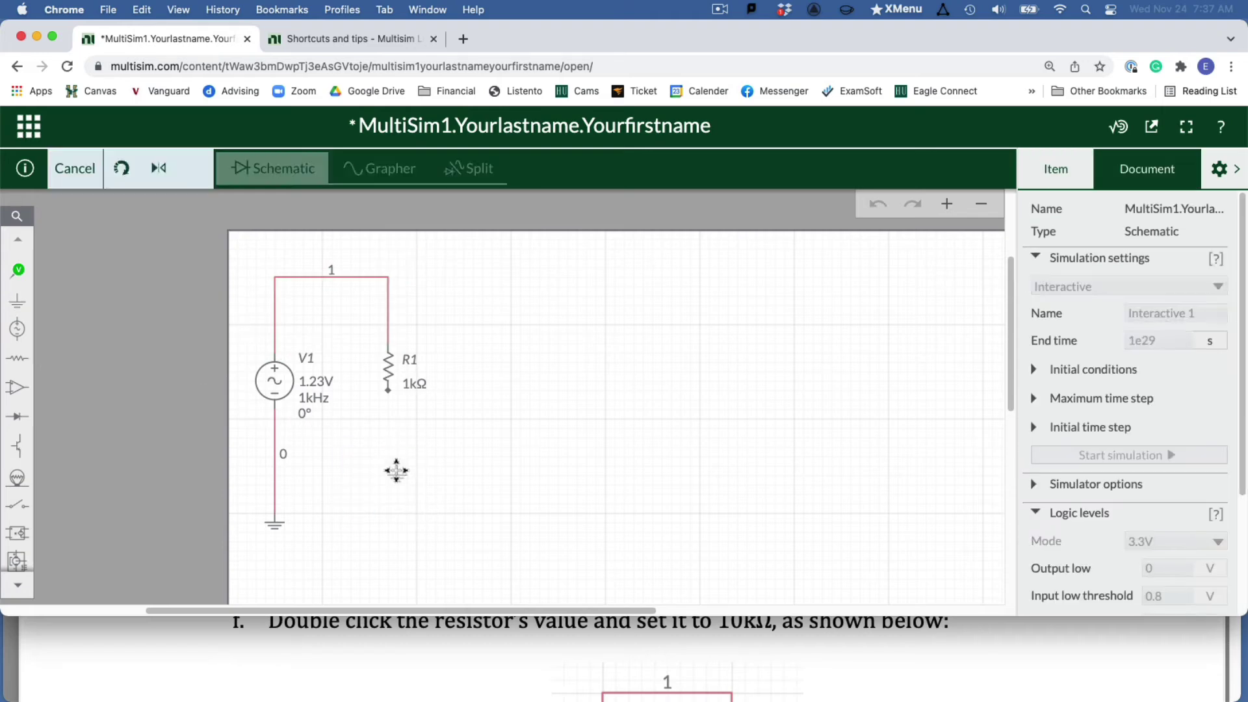
pyautogui.click(381, 519)
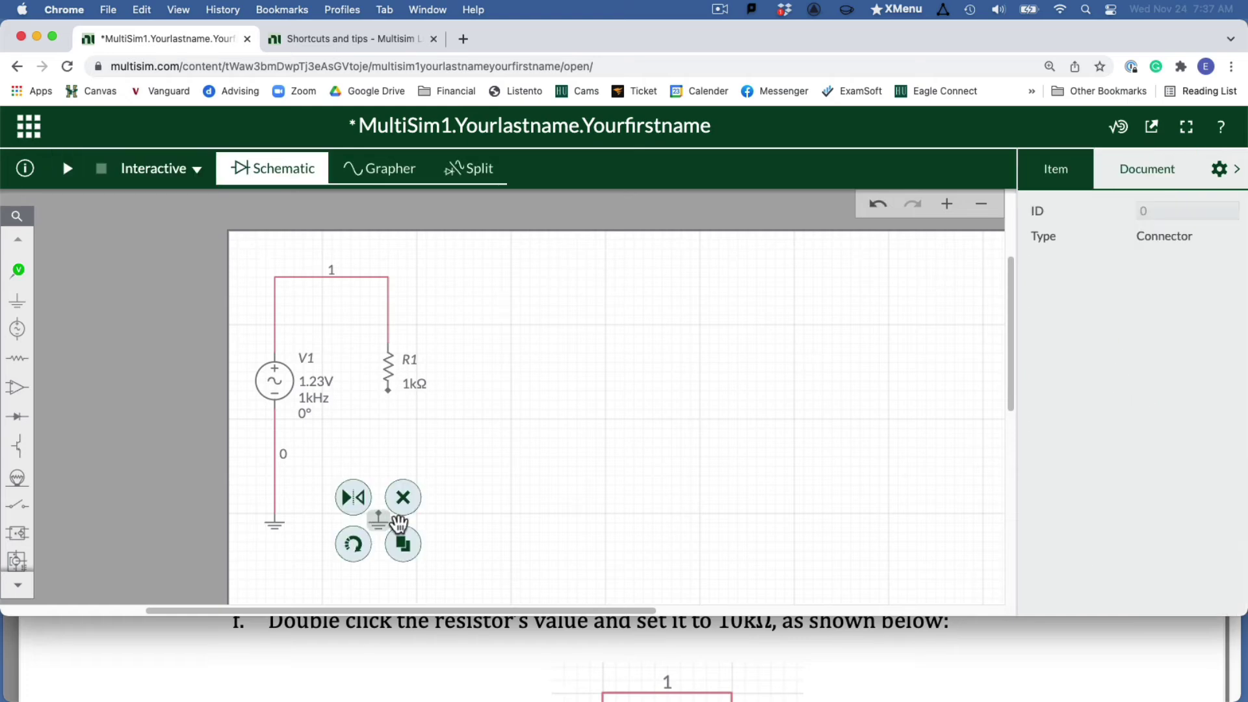
pyautogui.click(466, 499)
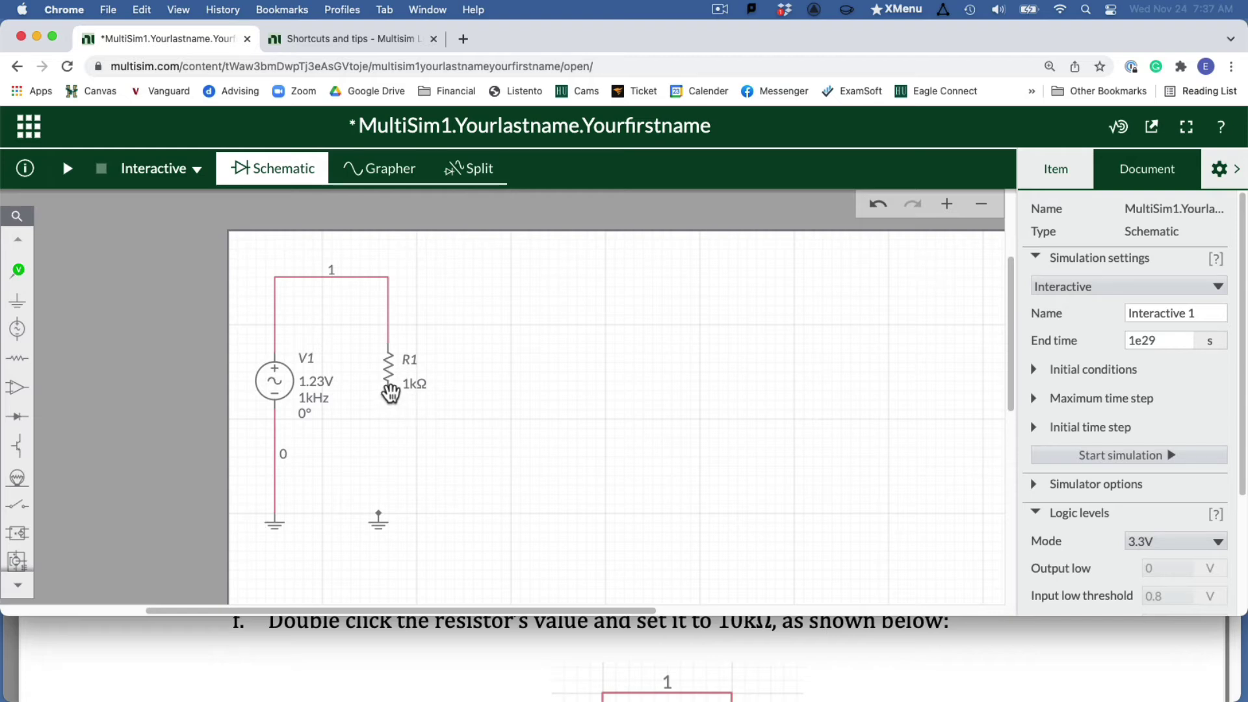
pyautogui.click(274, 522)
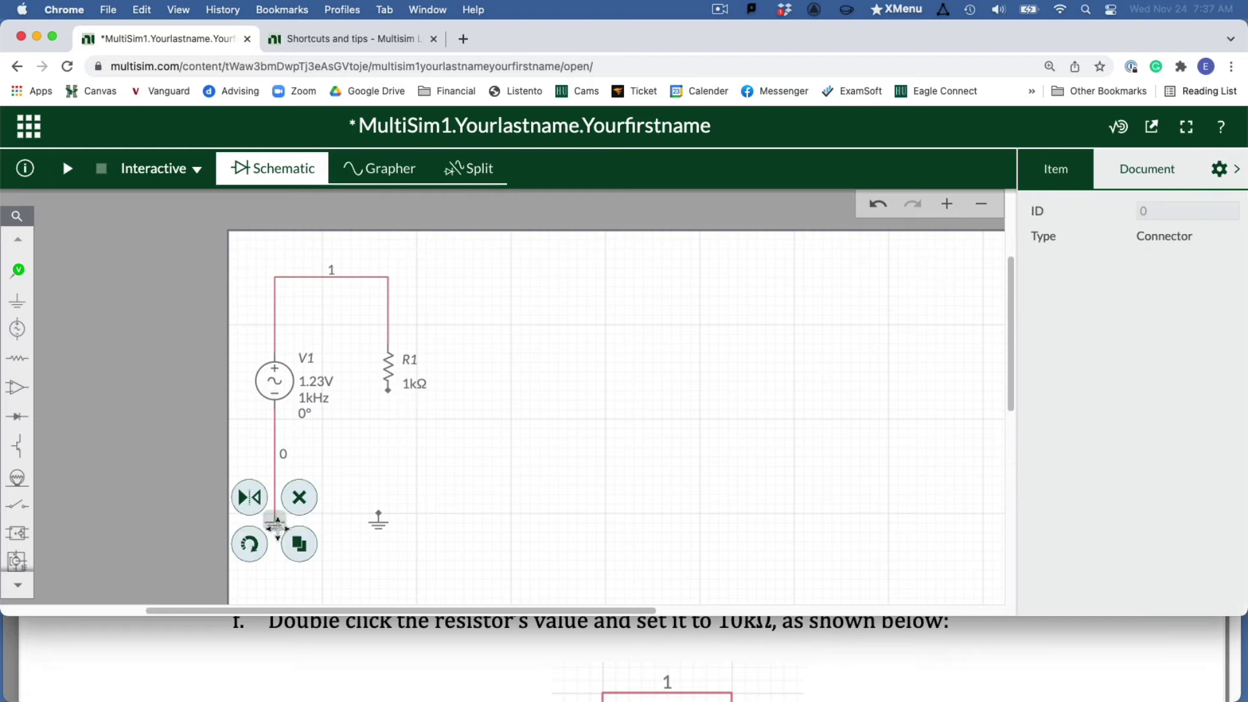
pyautogui.moveTo(274, 522); pyautogui.dragTo(275, 481)
pyautogui.moveTo(378, 520); pyautogui.dragTo(386, 495)
pyautogui.click(452, 464)
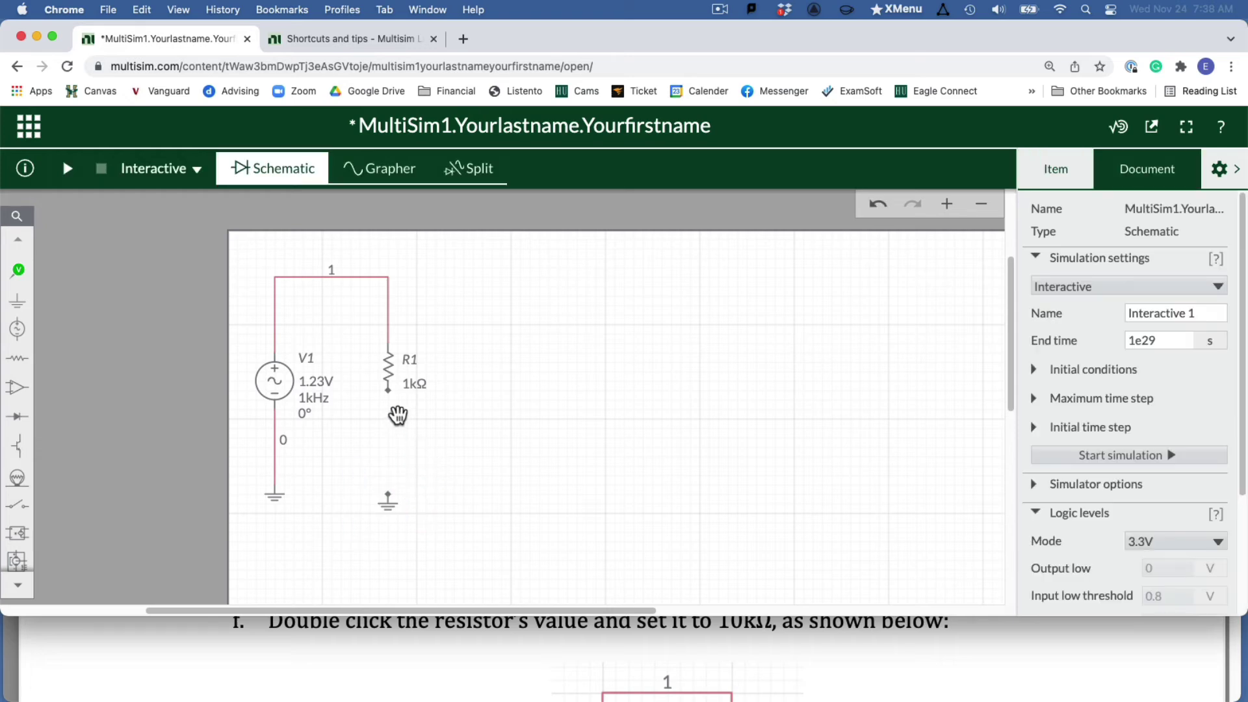
# Wire R1's lower terminal to the ground symbol beneath it, and move that symbol level with V1's ground.
pyautogui.click(388, 391)
pyautogui.click(387, 390)
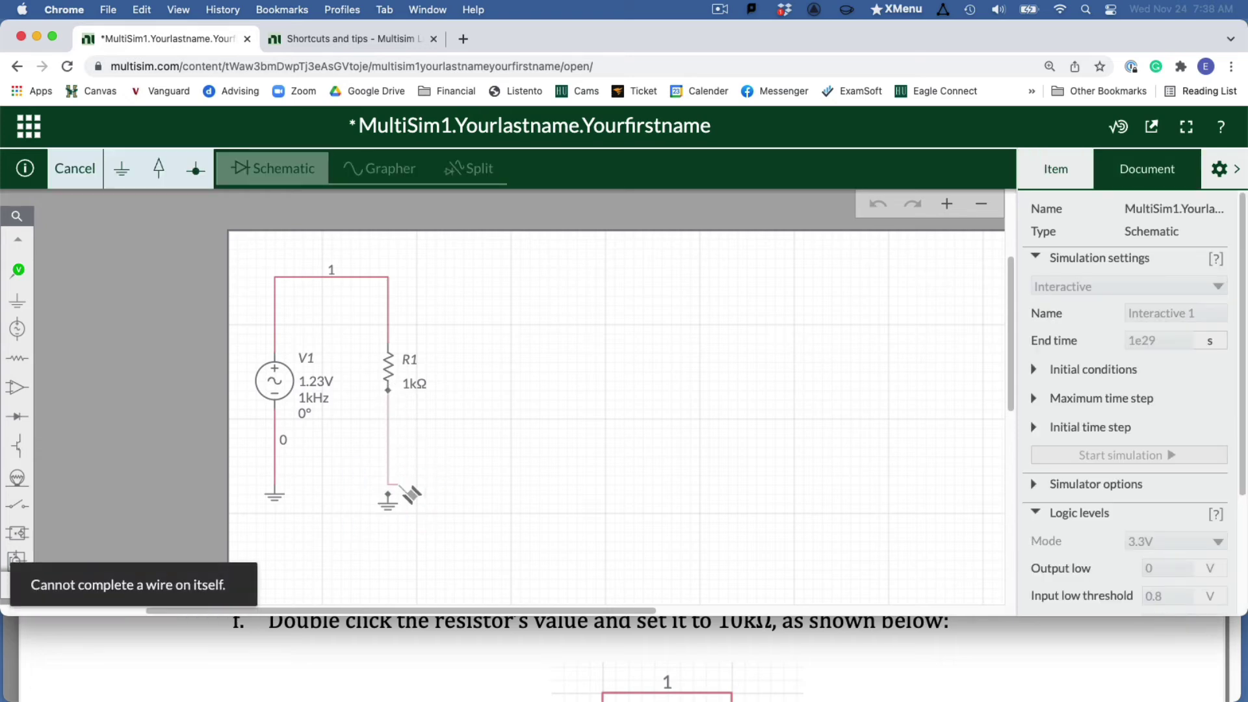
pyautogui.click(389, 502)
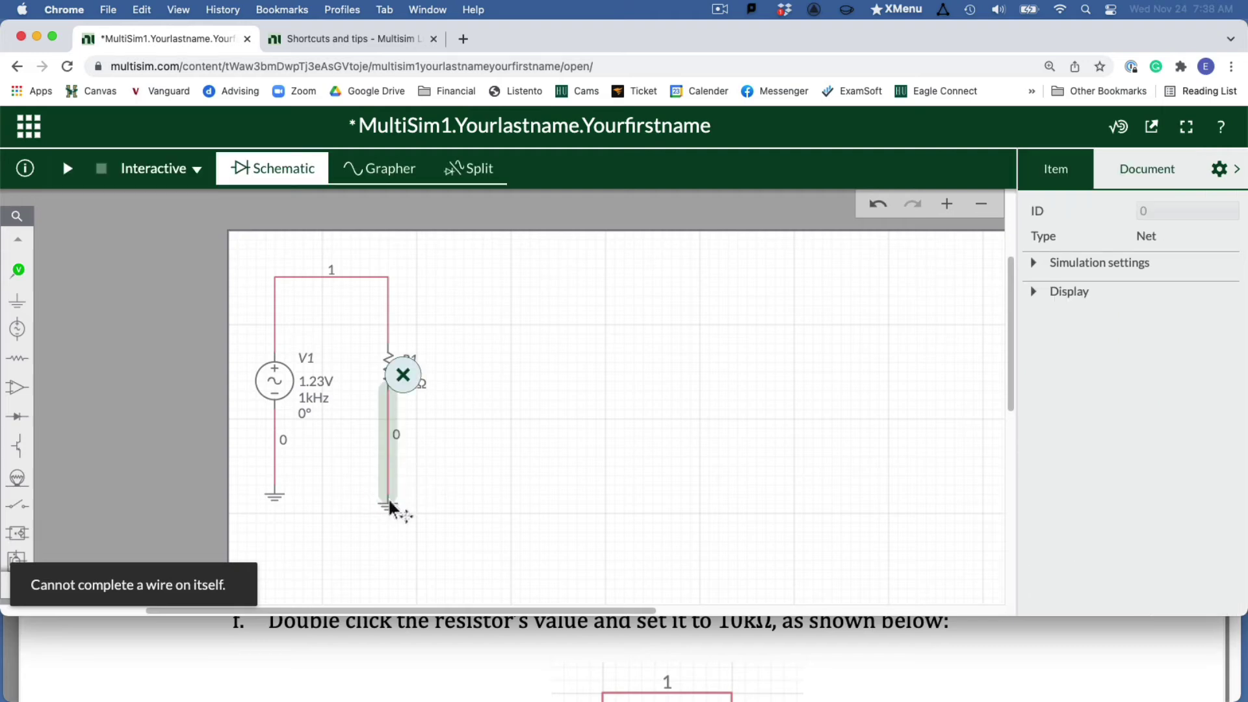
pyautogui.click(441, 479)
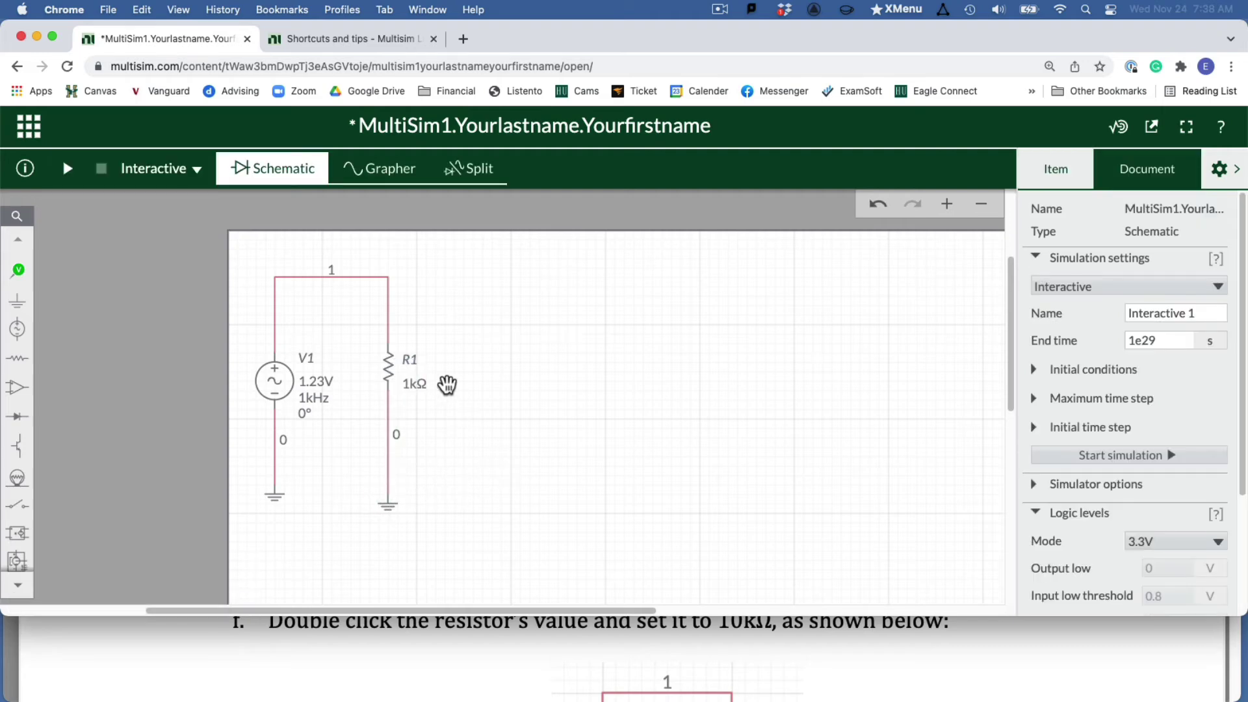
pyautogui.click(390, 502)
pyautogui.moveTo(389, 505); pyautogui.dragTo(389, 494)
pyautogui.click(445, 489)
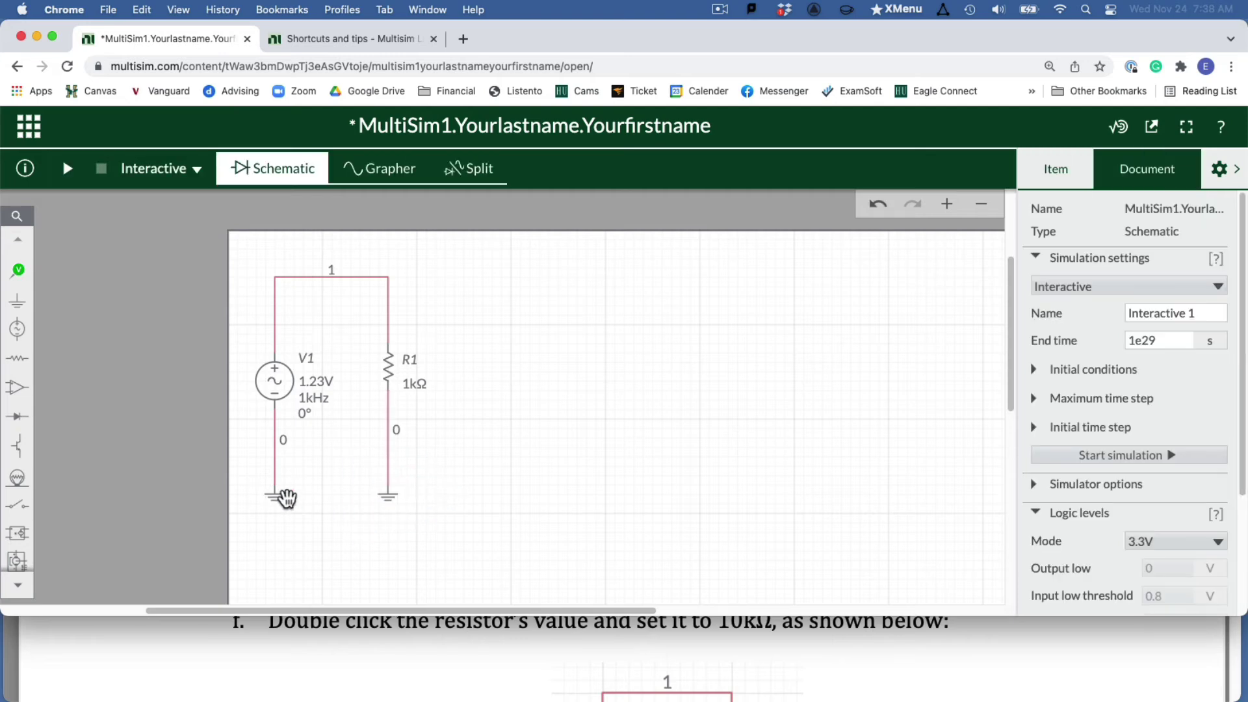
# Set R1's resistance to 10.0 kΩ by scaling it up by a factor of ten.
pyautogui.doubleClick(415, 385)
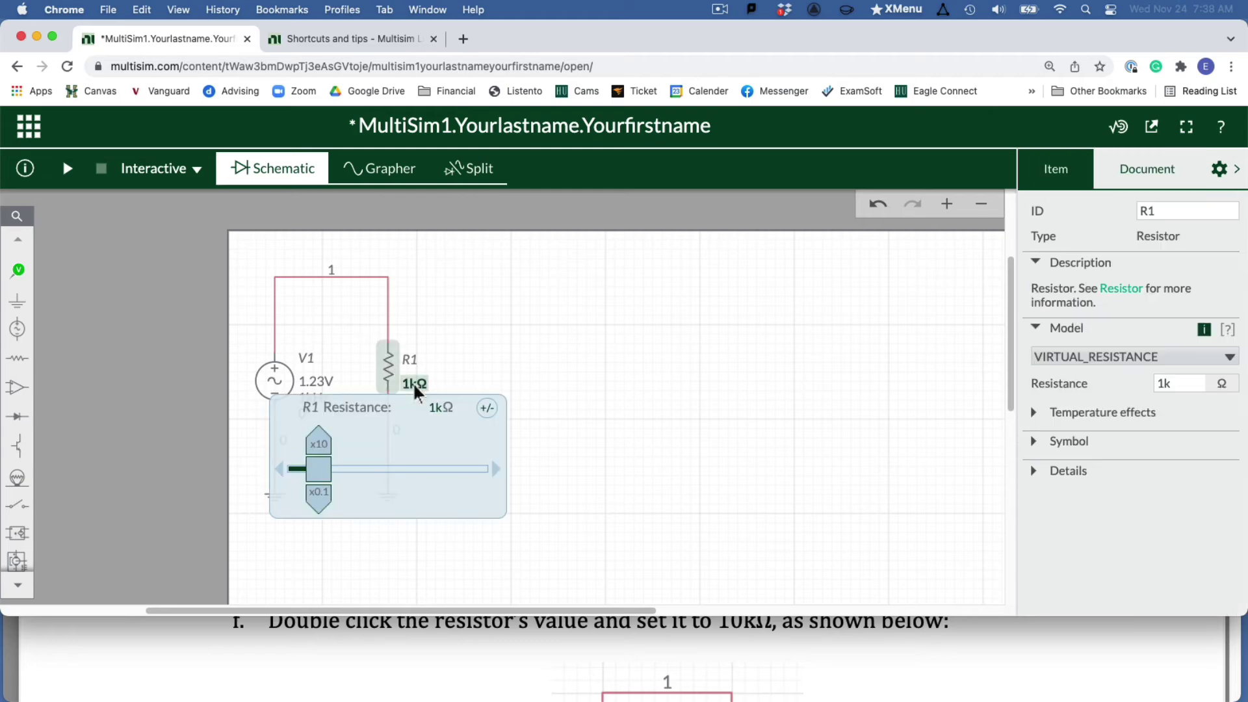
pyautogui.click(438, 407)
pyautogui.click(319, 444)
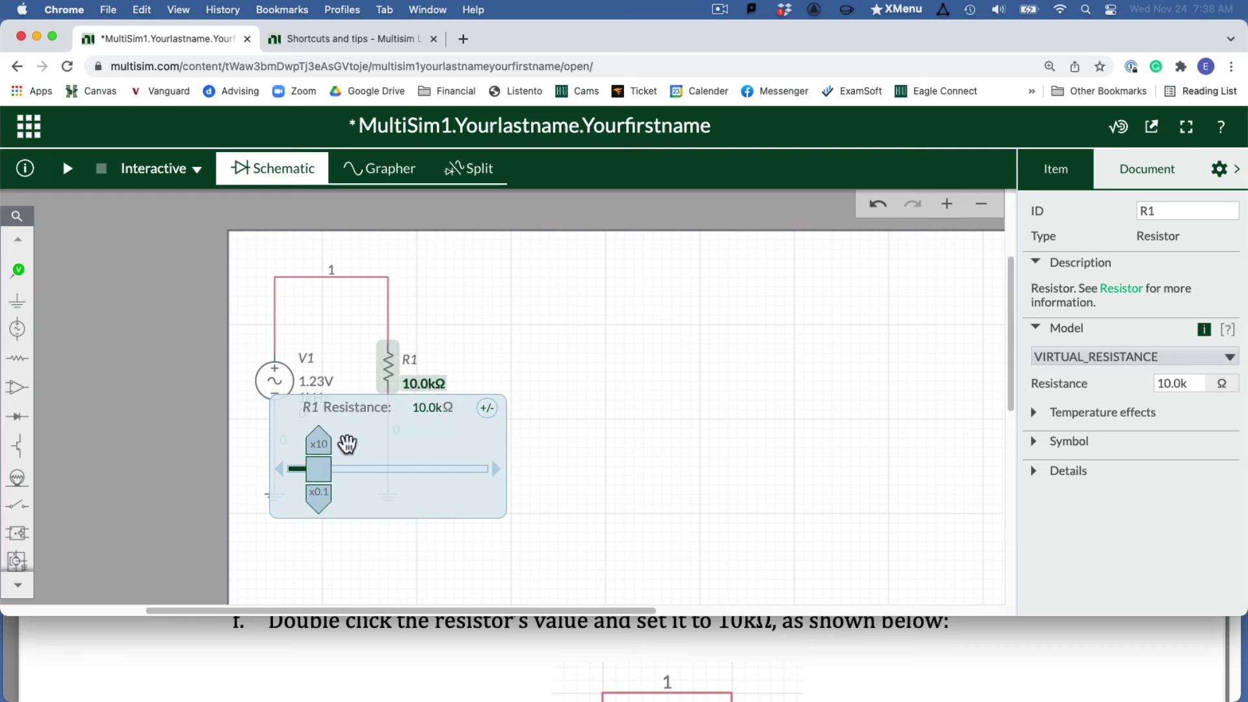
pyautogui.click(468, 350)
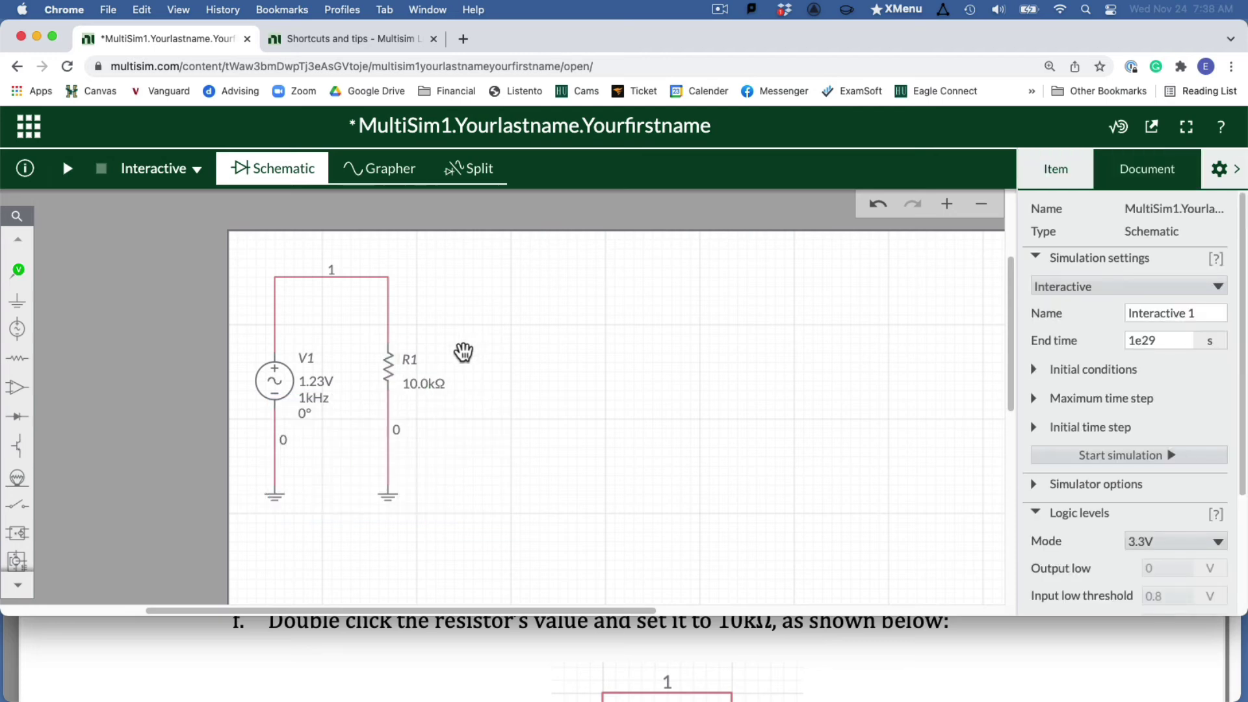
# Examine step 7 of the instructions PDF in Preview for the buffer op amp wiring, comparing it with the schematic in Chrome.
pyautogui.press('super+Tab')
pyautogui.scroll(-5, 565, 364)
pyautogui.scroll(-20, 564, 371)
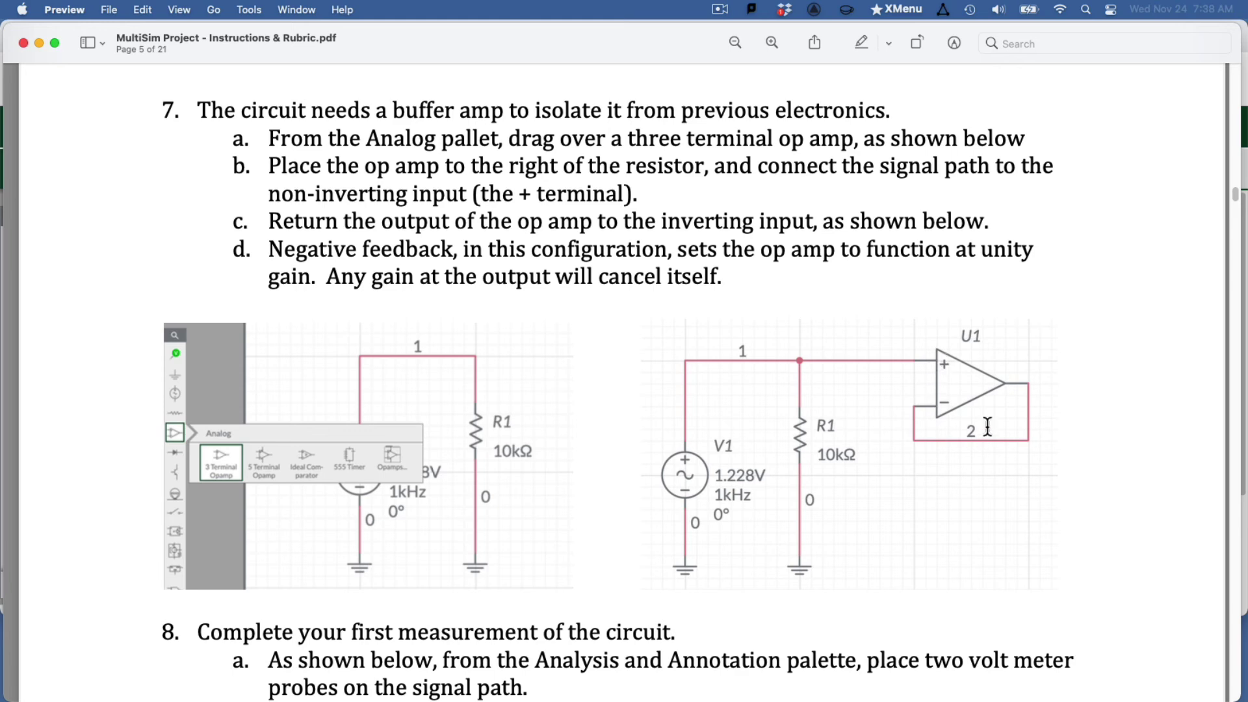
pyautogui.press('super+Tab')
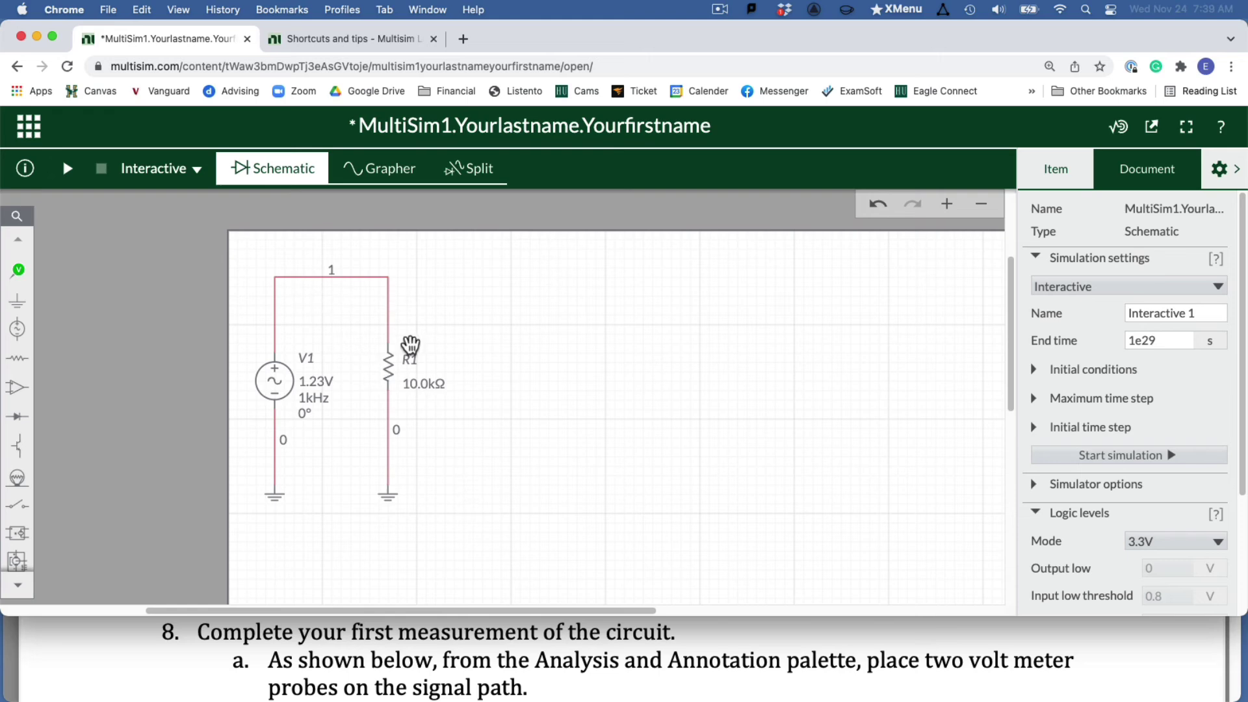
pyautogui.moveTo(499, 544)
pyautogui.mouseDown()
pyautogui.moveTo(393, 398)
pyautogui.moveTo(519, 556)
pyautogui.moveTo(506, 547)
pyautogui.mouseUp()
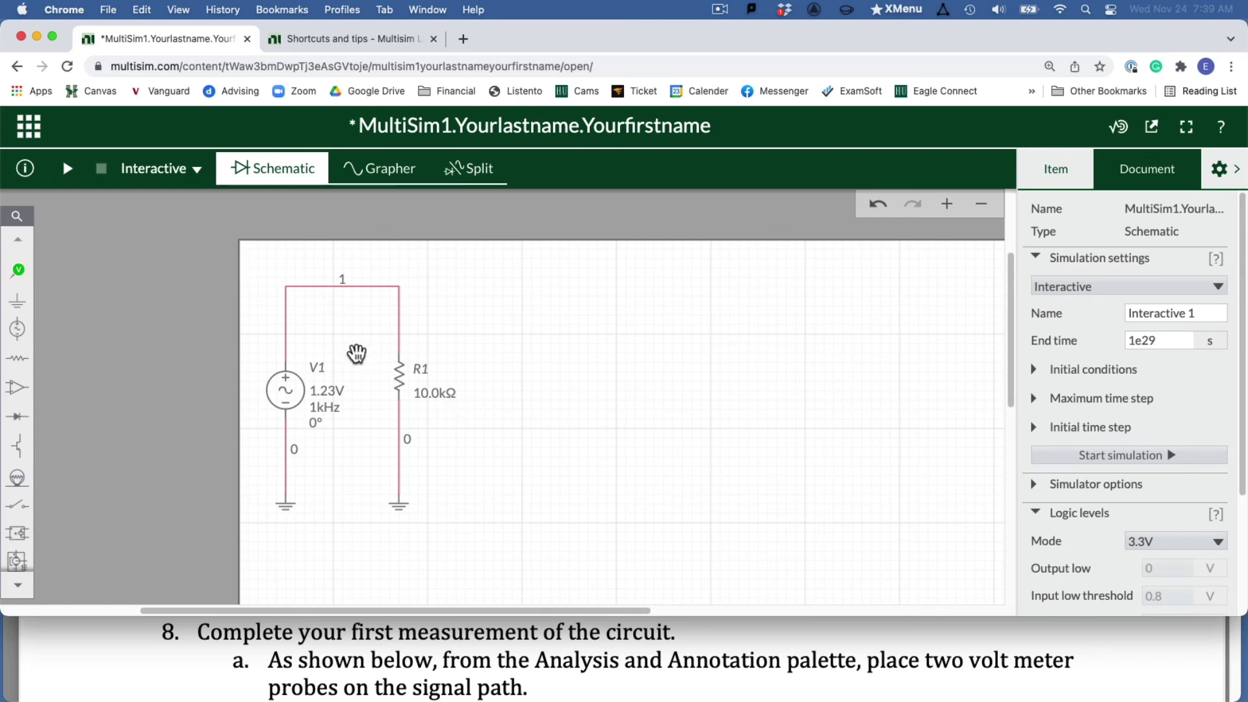
pyautogui.press('super+Tab')
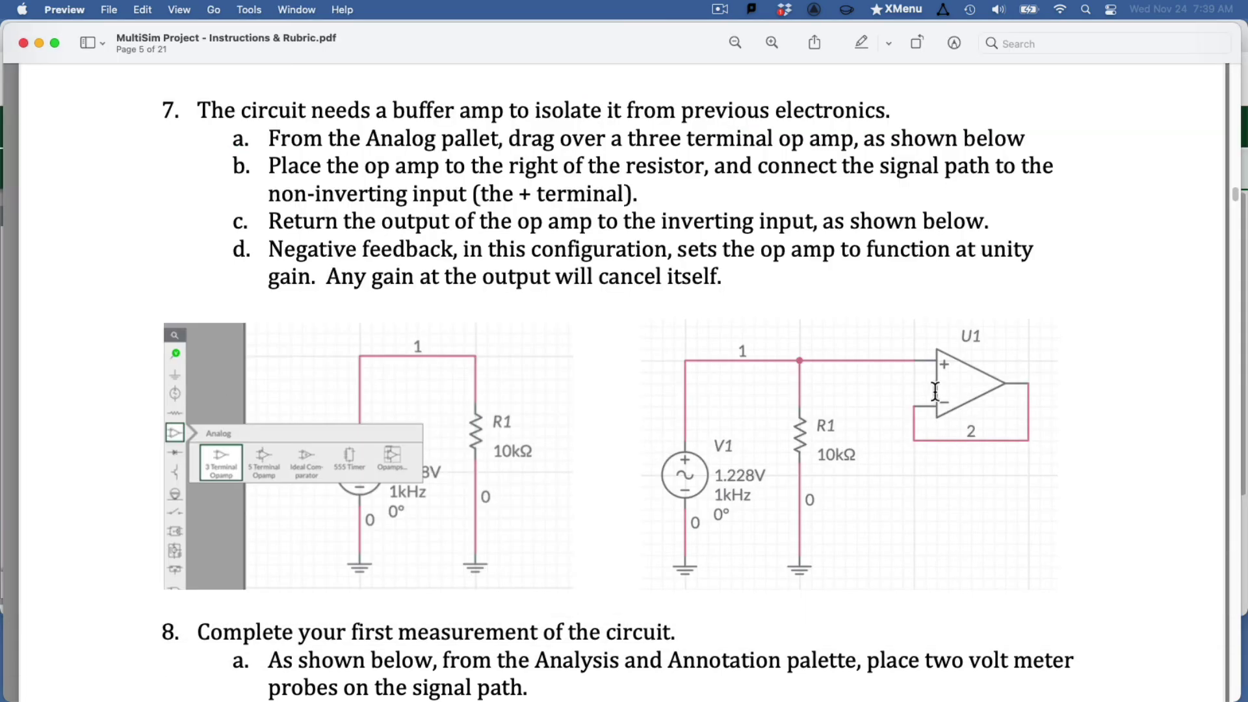
pyautogui.press('super+Tab')
pyautogui.press('super+Tab')
pyautogui.press('super+Tab')
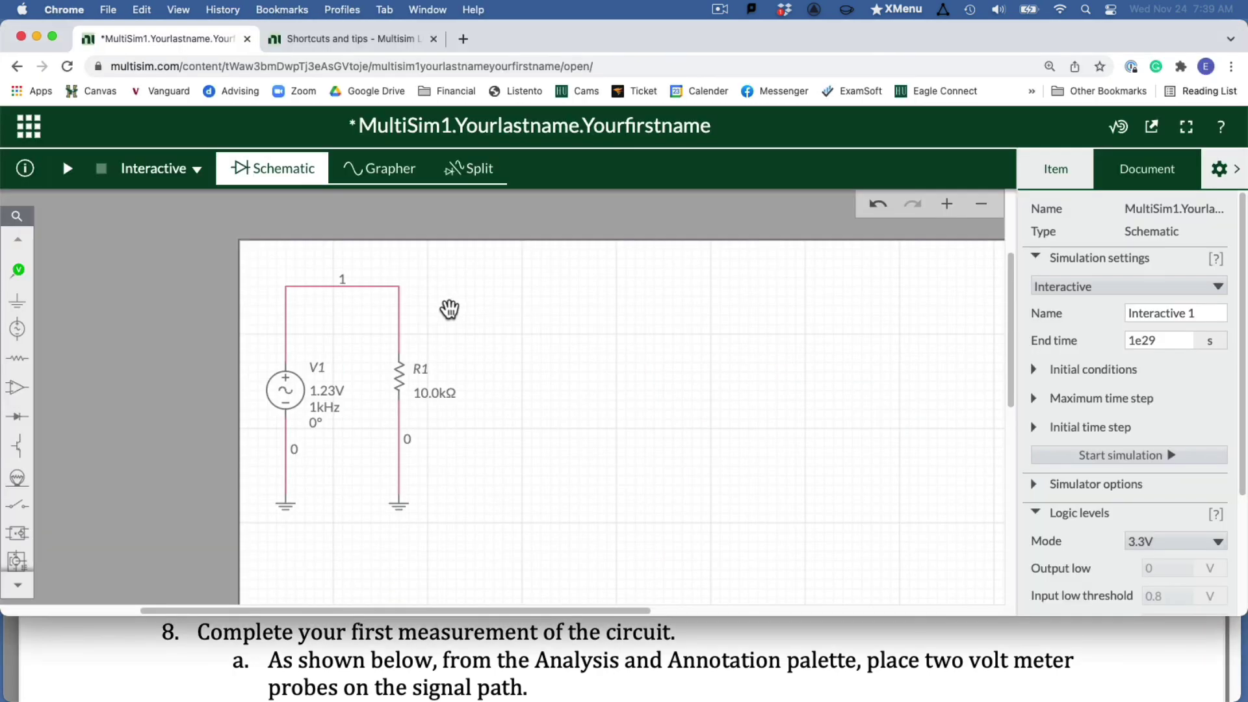
# Place a 3 Terminal Opamp to the right of R1 with its non-inverting input level with the signal wire.
pyautogui.click(20, 388)
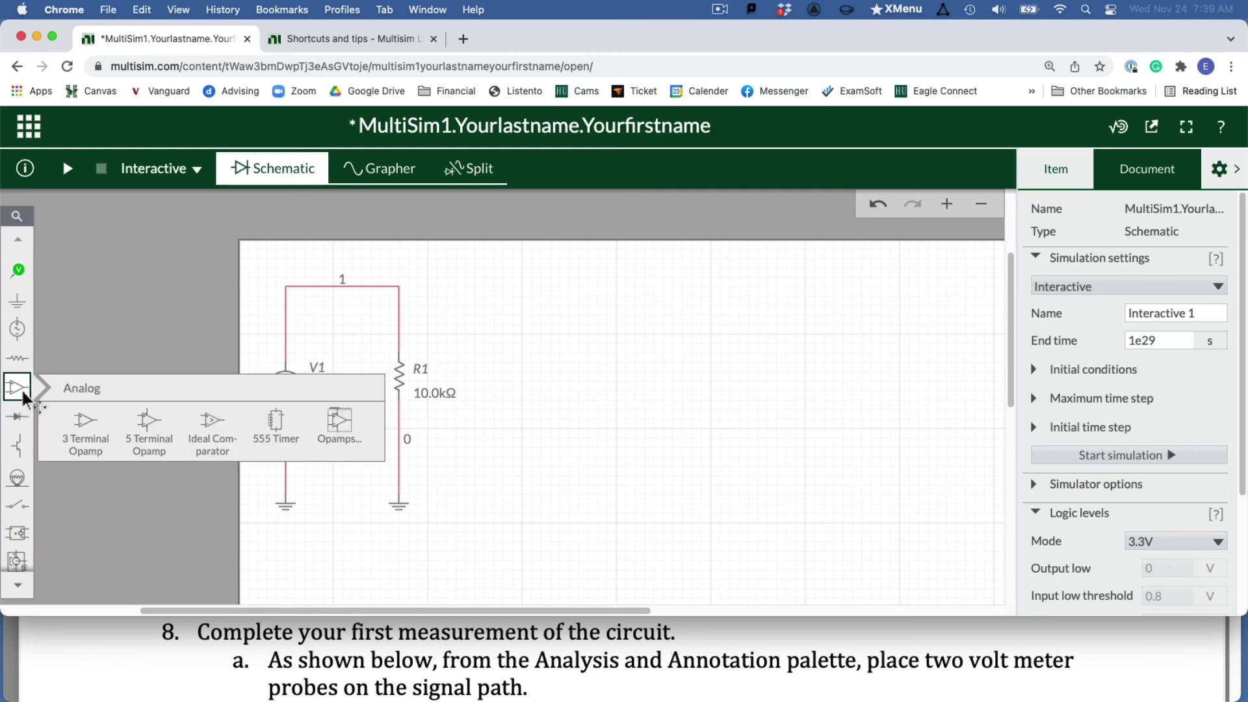
pyautogui.click(103, 423)
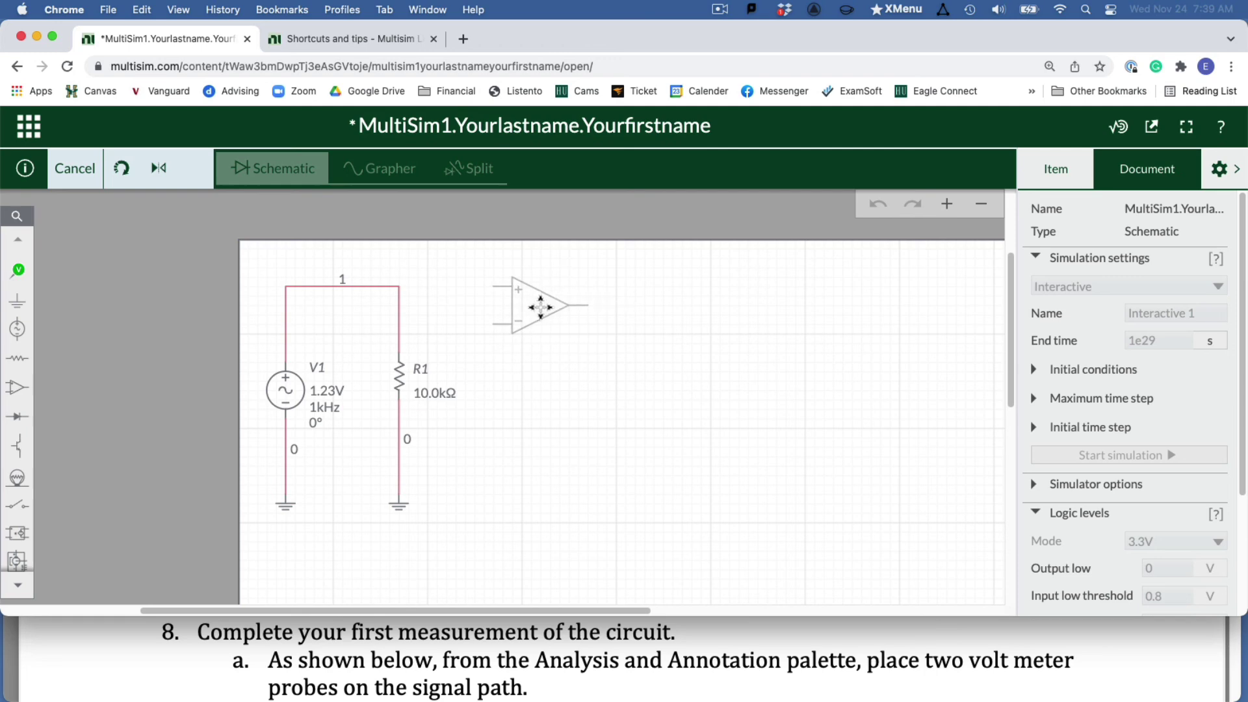
pyautogui.click(540, 307)
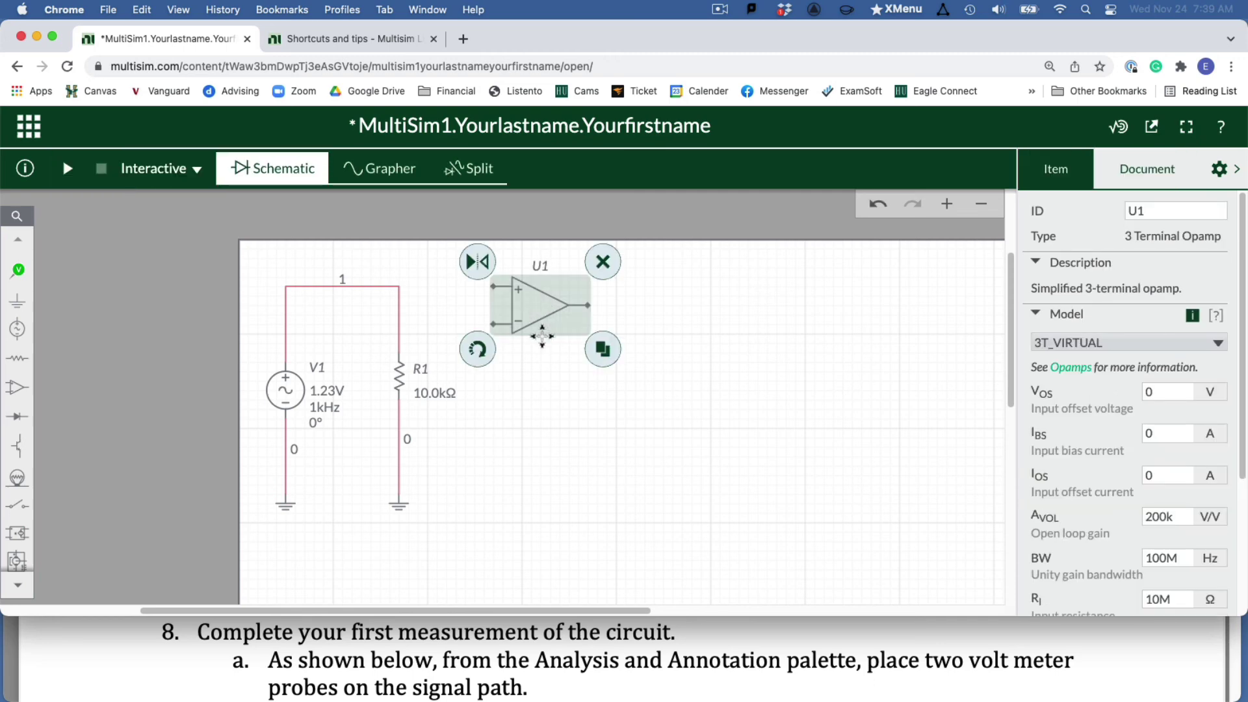
pyautogui.moveTo(523, 304); pyautogui.dragTo(533, 305)
pyautogui.click(530, 374)
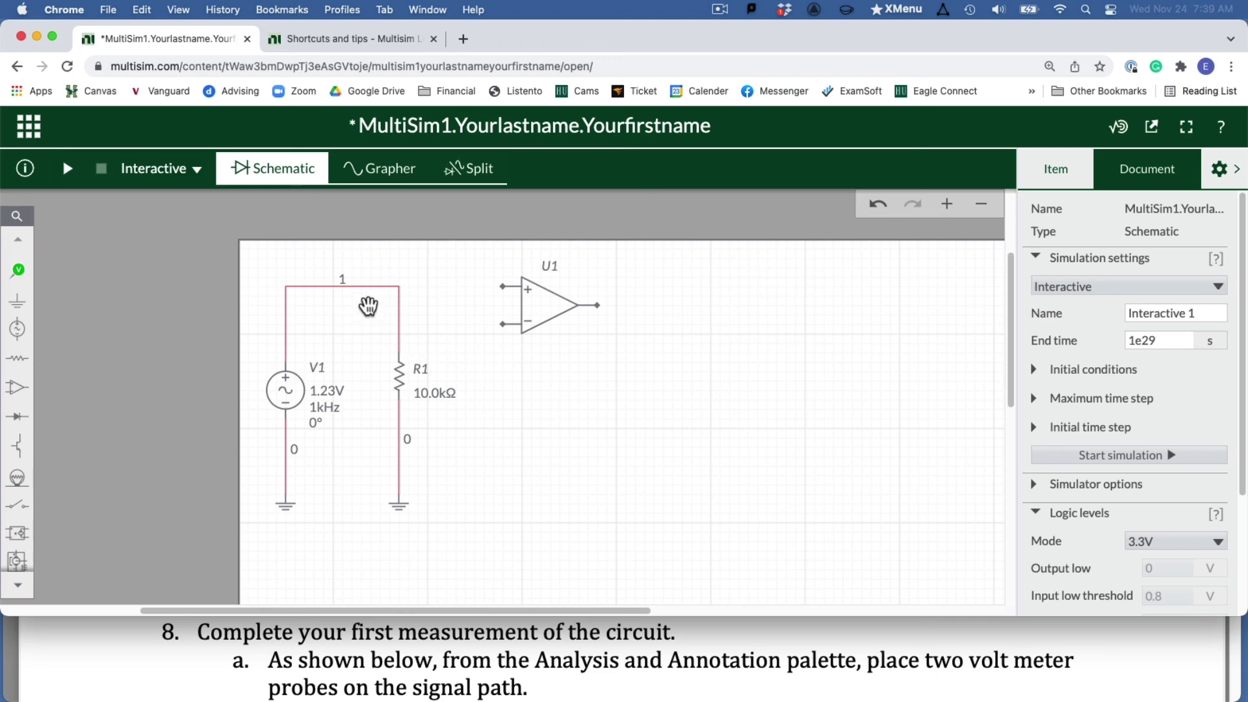
# Draw a wire from the signal wire's corner above R1 to U1's non-inverting input.
pyautogui.click(402, 286)
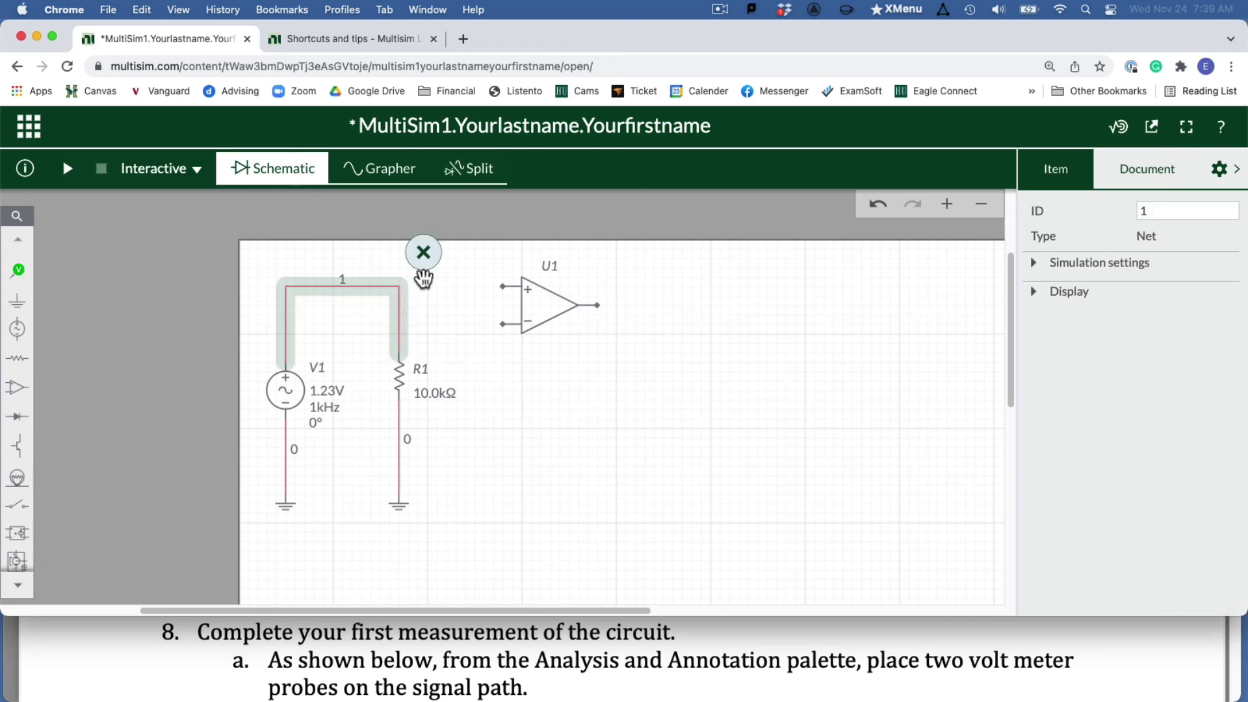
pyautogui.click(423, 278)
pyautogui.press('w')
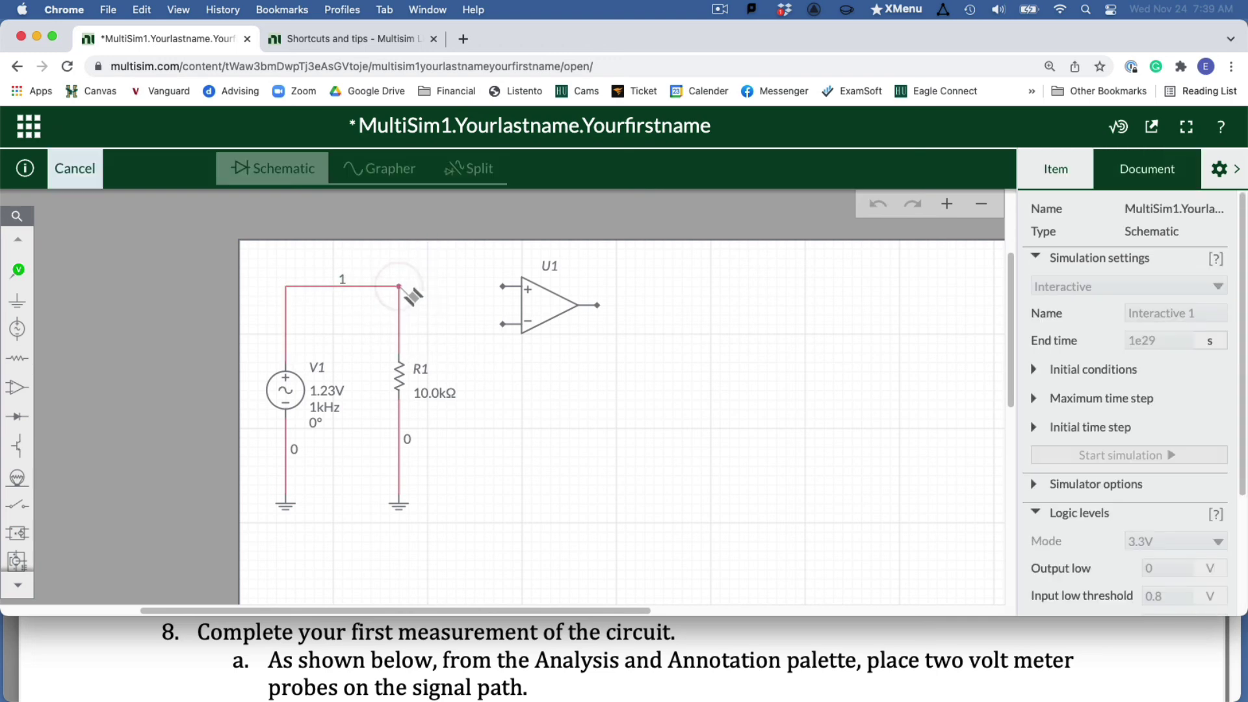
pyautogui.click(400, 287)
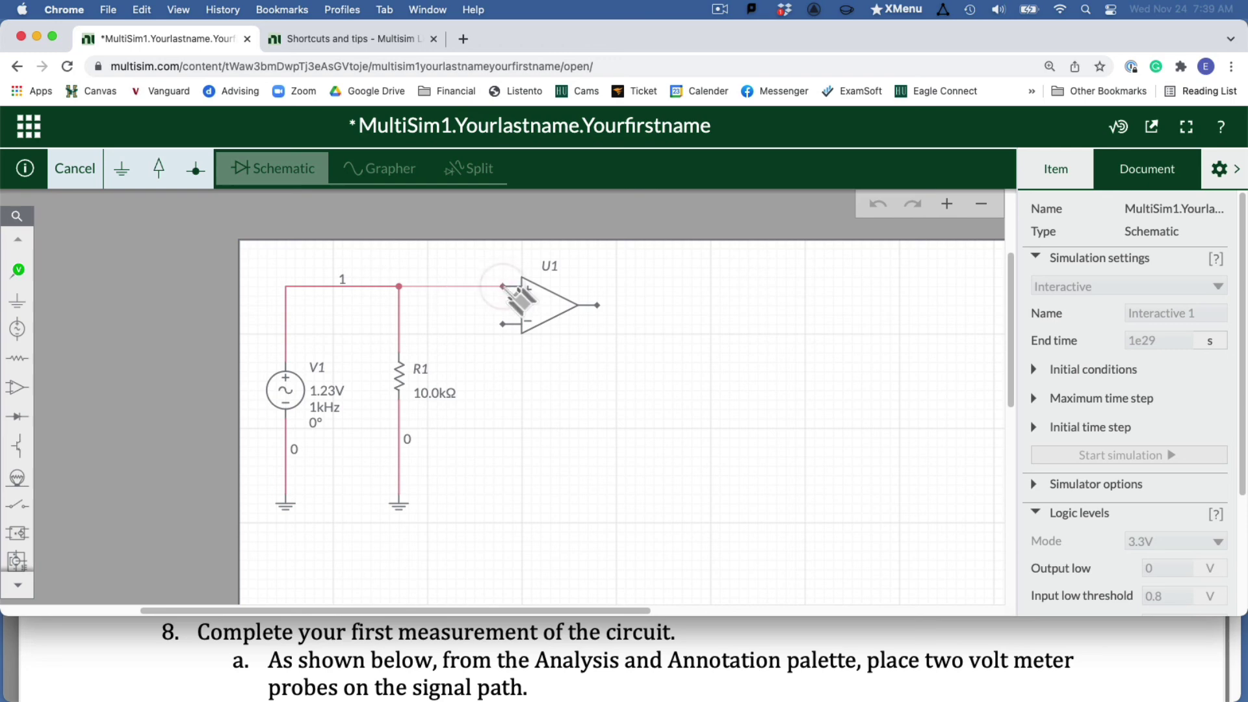
pyautogui.click(519, 296)
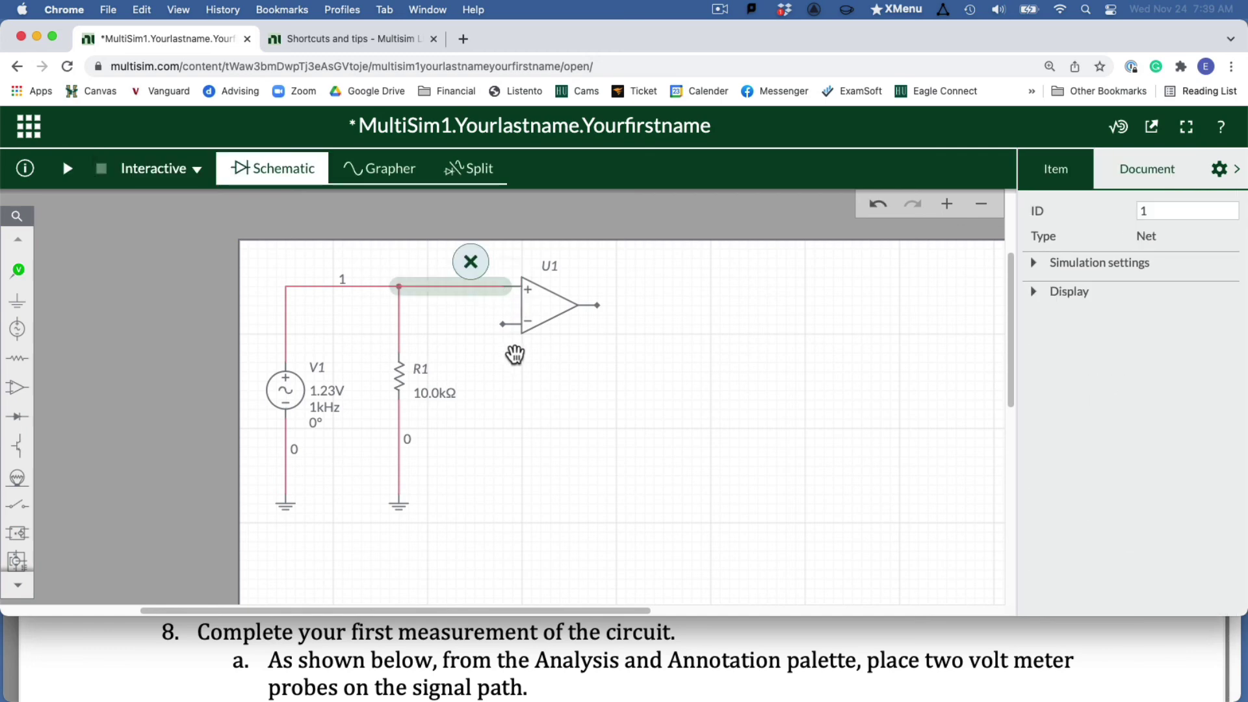